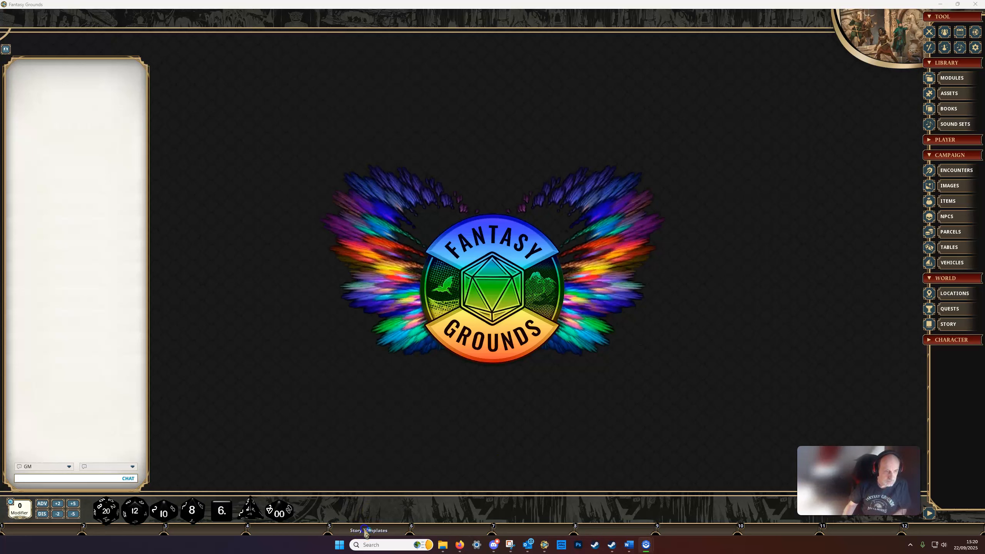
Open the Template One story template and place its window beside the story templates list
click(366, 531)
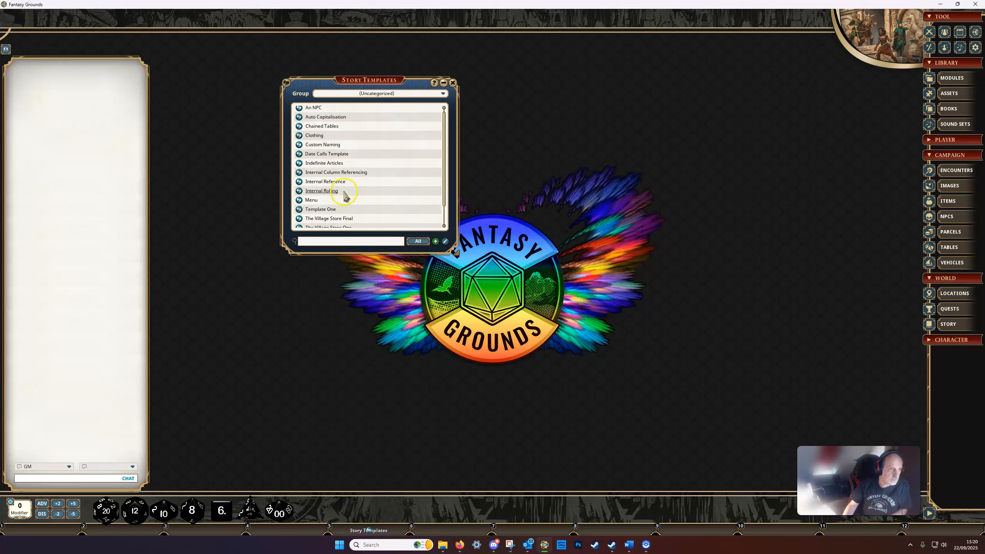
scroll(346, 196, down, 2)
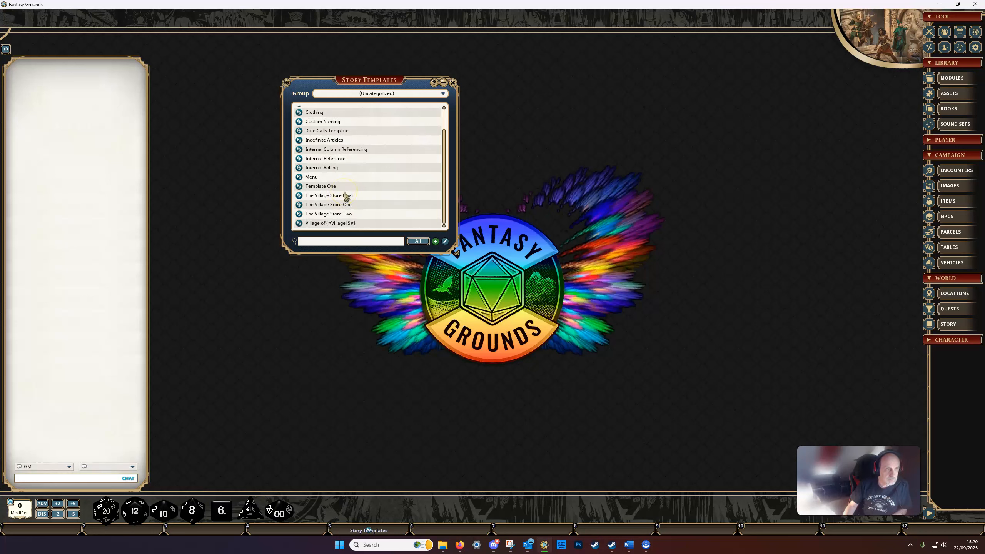
click(299, 186)
drag(283, 124, 555, 97)
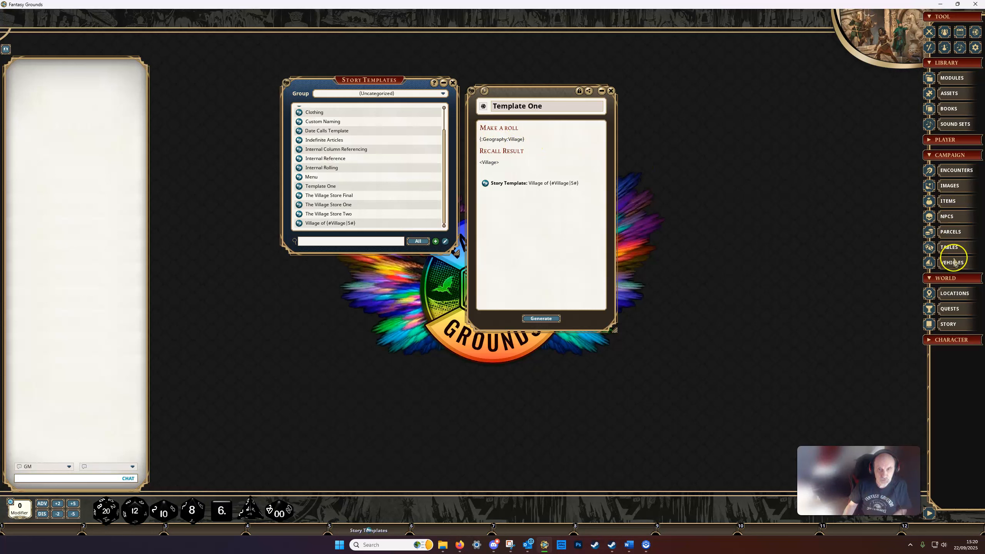
Open the Geography table, close the tables list and arrange the table next to Template One
click(949, 248)
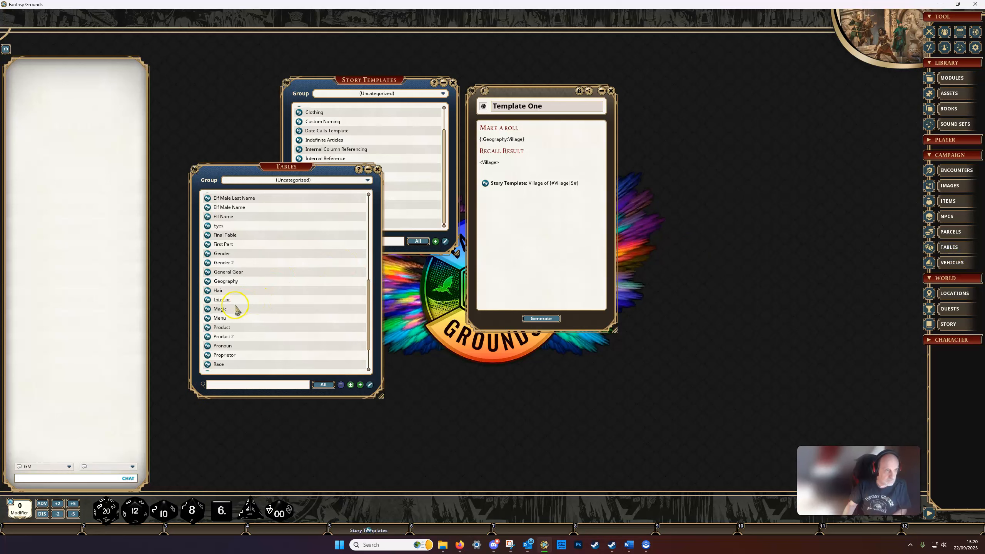
click(208, 281)
drag(249, 238, 321, 226)
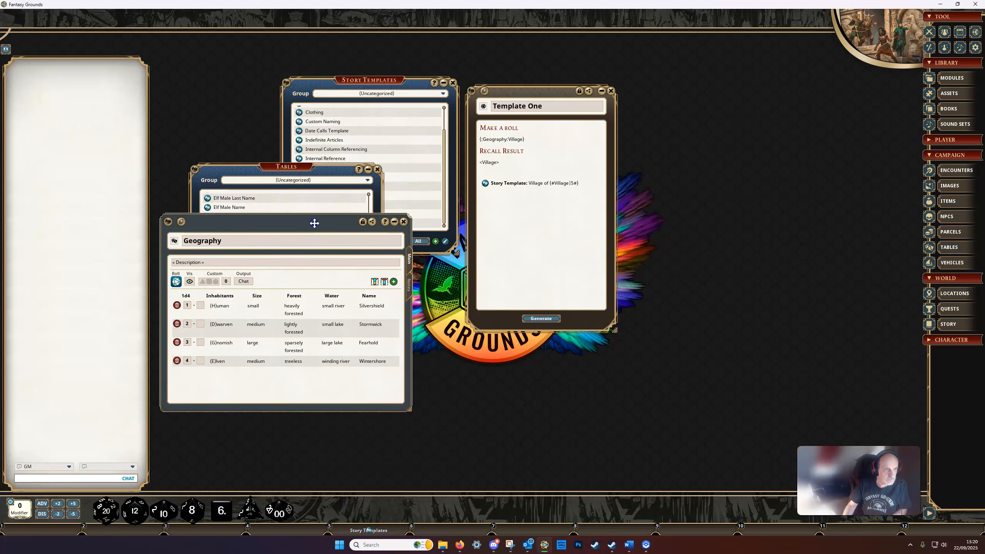
click(377, 169)
click(378, 170)
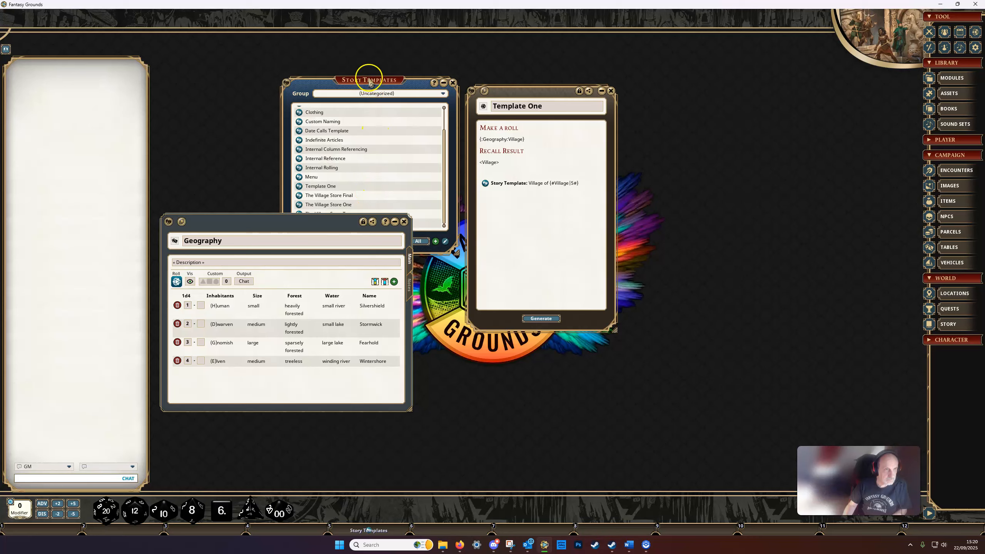
drag(369, 79, 95, 57)
drag(300, 219, 345, 82)
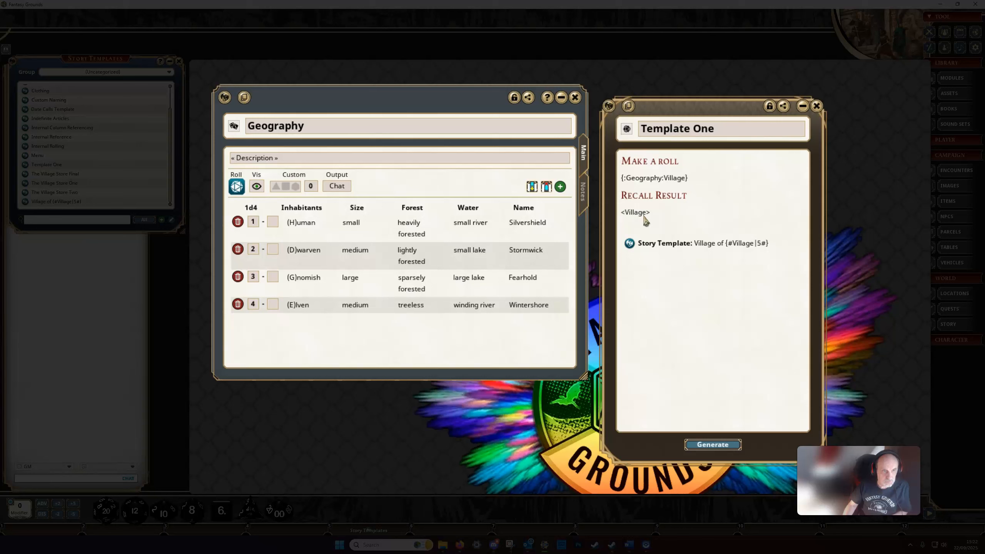
Open the village story template linked in Template One, examine its column references and close it
click(629, 244)
drag(748, 156, 922, 110)
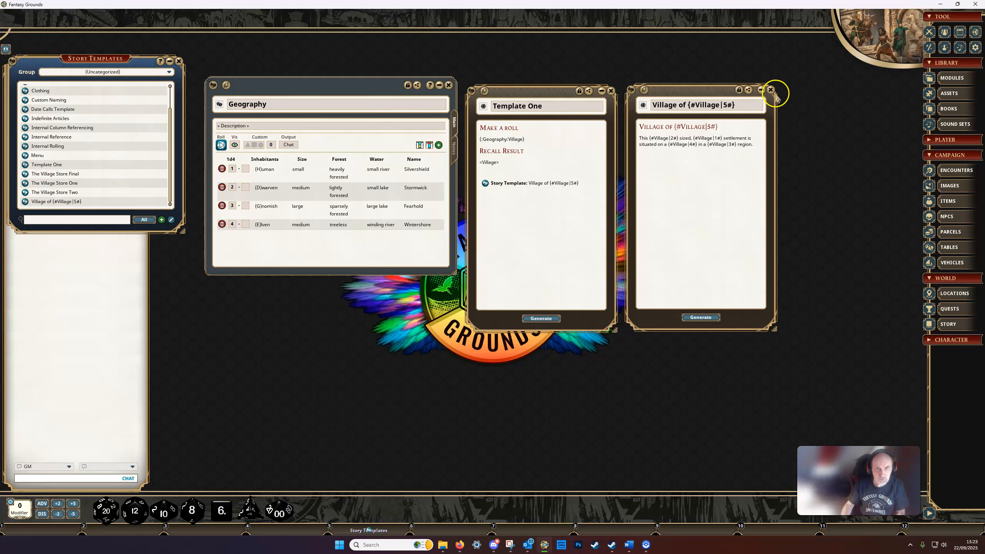
click(771, 90)
Generate a story from Template One and another from its linked village template, spreading the windows out for comparison
click(541, 319)
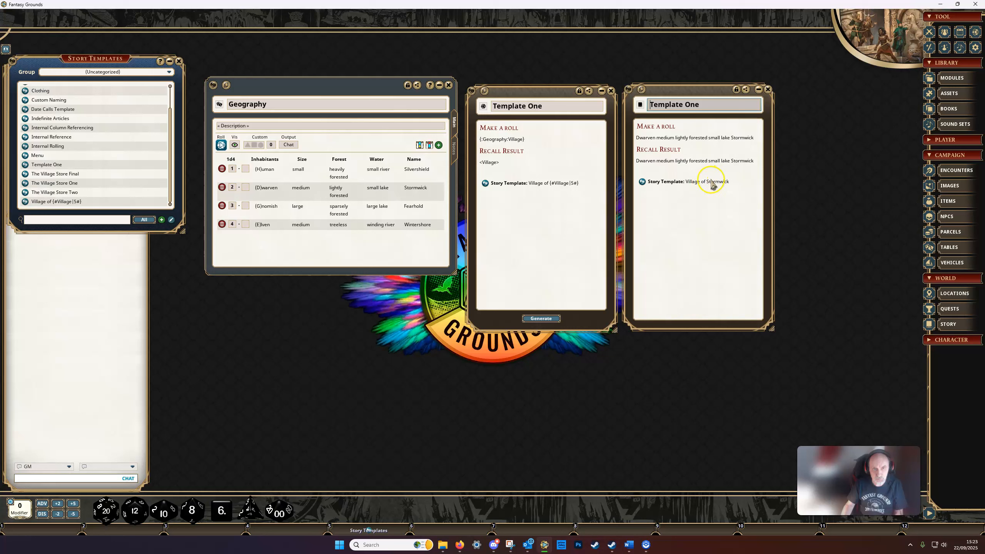
click(642, 182)
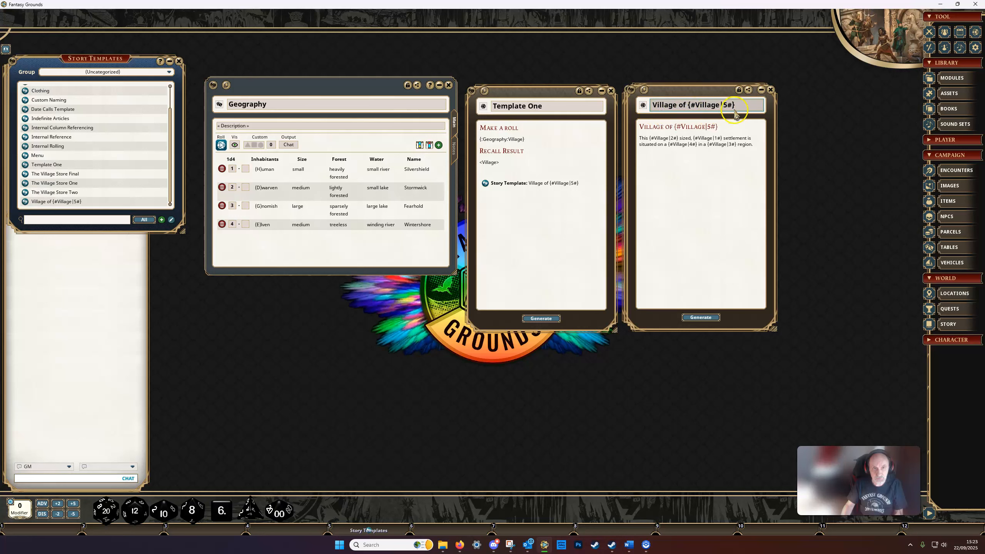
click(690, 132)
click(701, 318)
drag(496, 155, 675, 116)
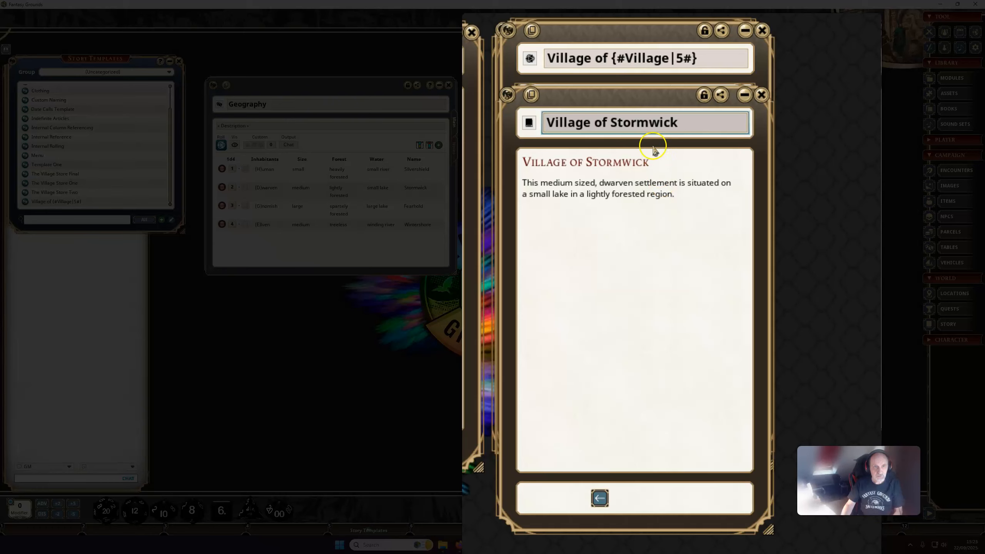
drag(631, 97, 473, 209)
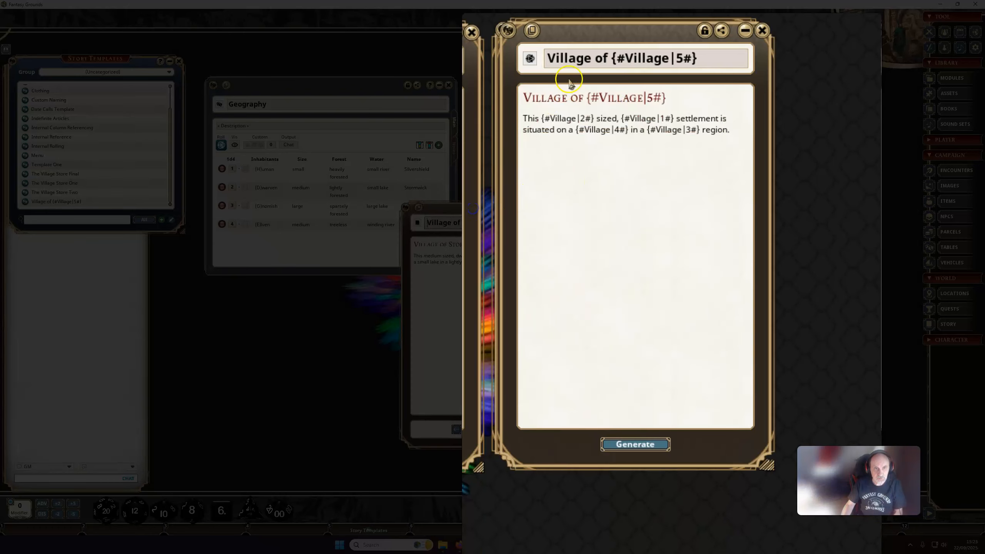
drag(587, 36, 865, 51)
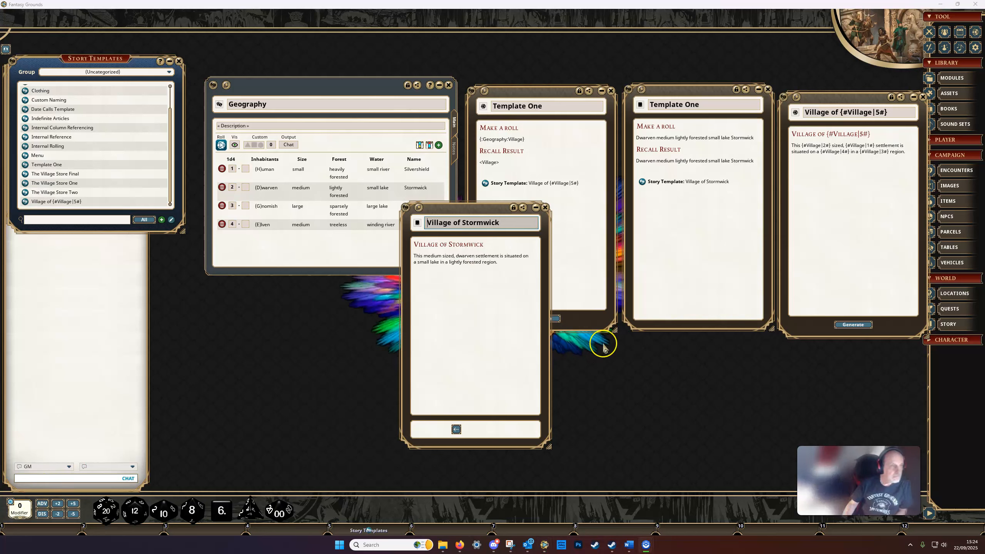
Close the generated stories, both story templates and the Geography table, leaving the story templates list open
click(545, 208)
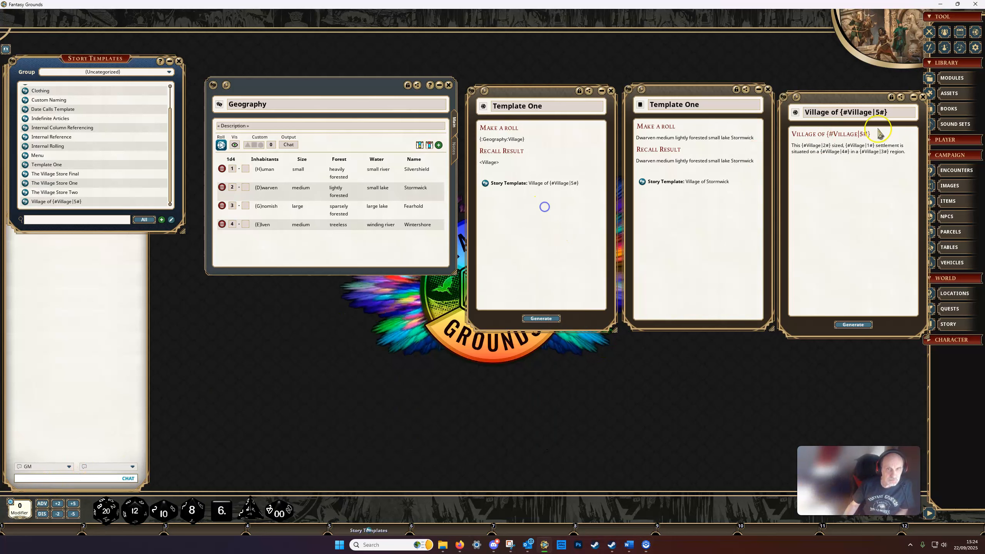
click(924, 97)
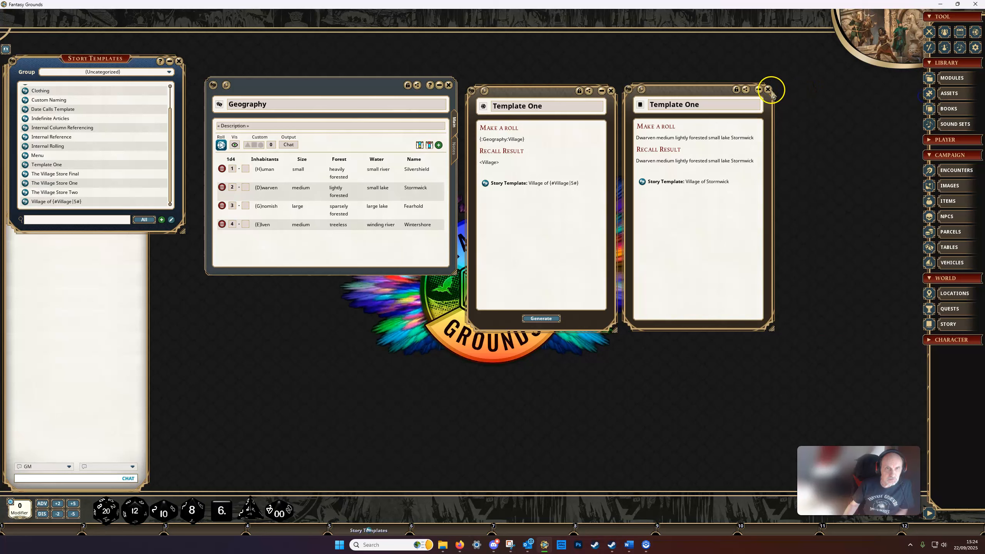
click(768, 89)
click(610, 90)
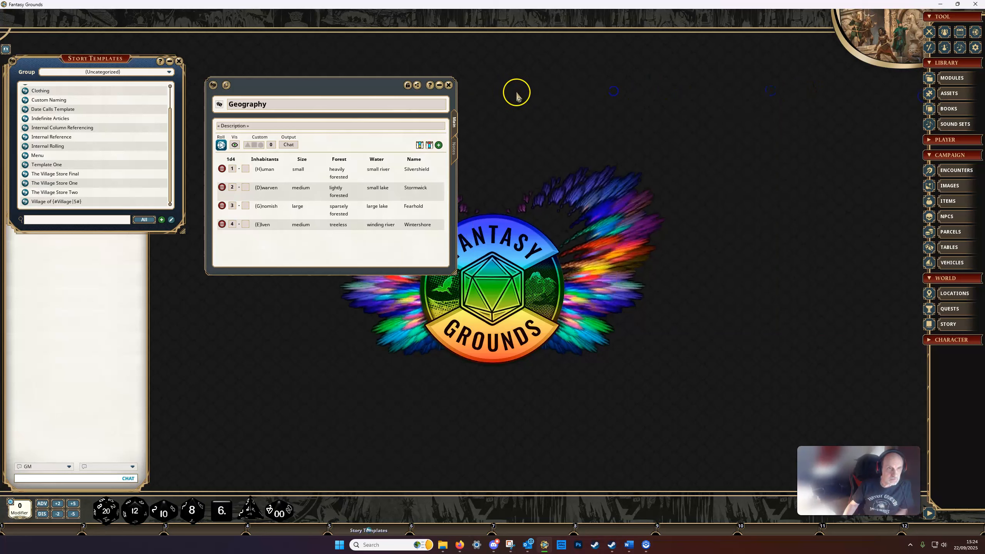
click(449, 86)
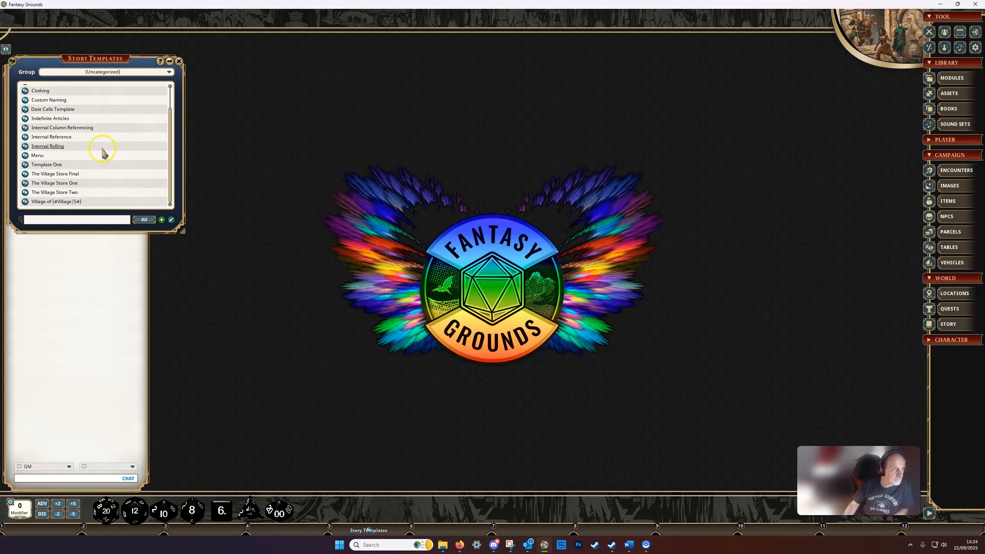
Open the Date Calls Template and place its window beside the story templates list
click(25, 109)
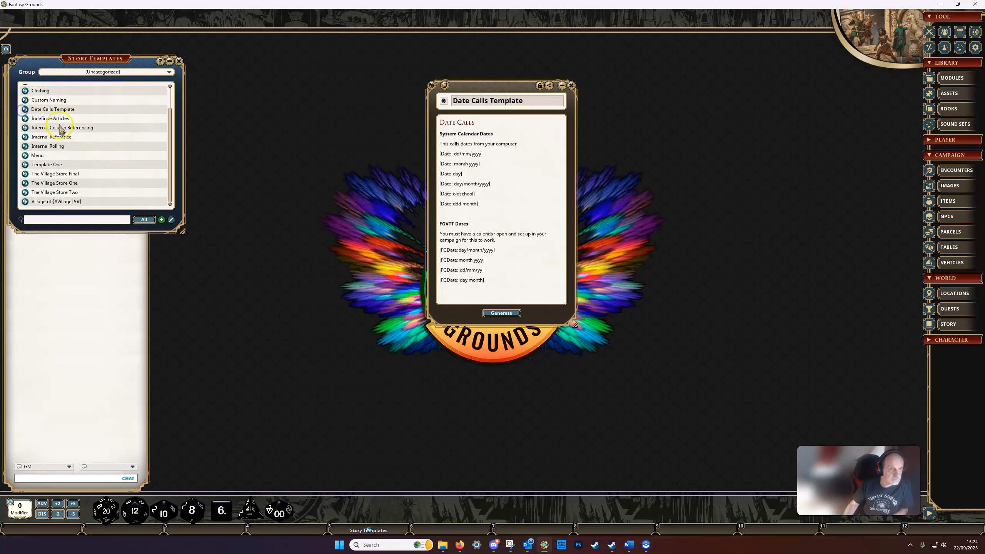
drag(479, 87, 430, 107)
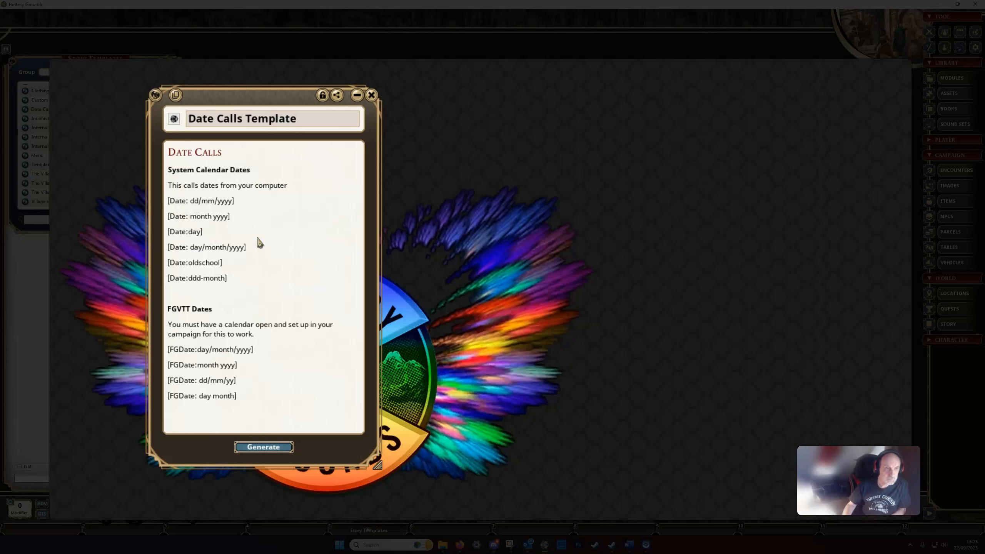
click(252, 124)
drag(235, 97, 156, 88)
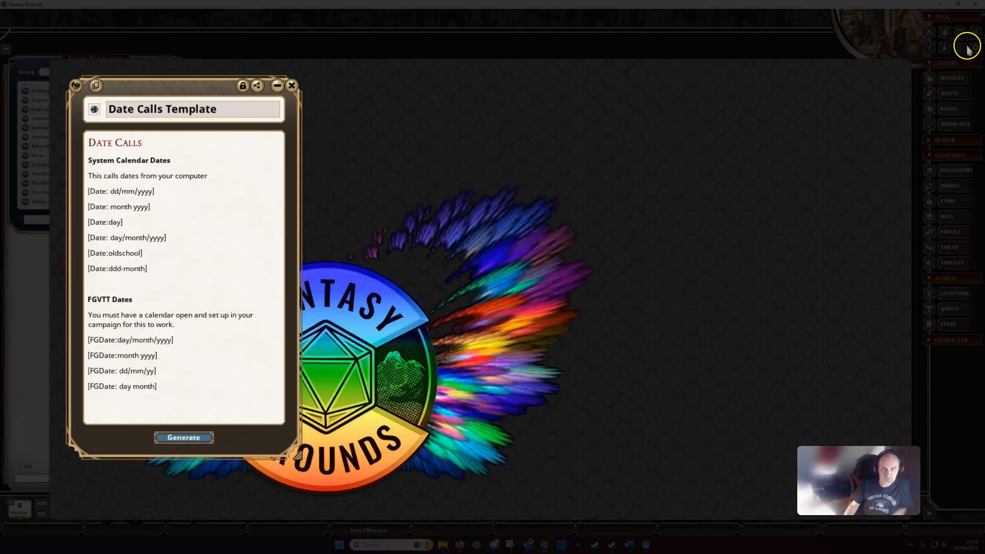
Open the campaign calendar beside the Date Calls Template, check its date setup and close it
click(963, 34)
drag(93, 61, 575, 72)
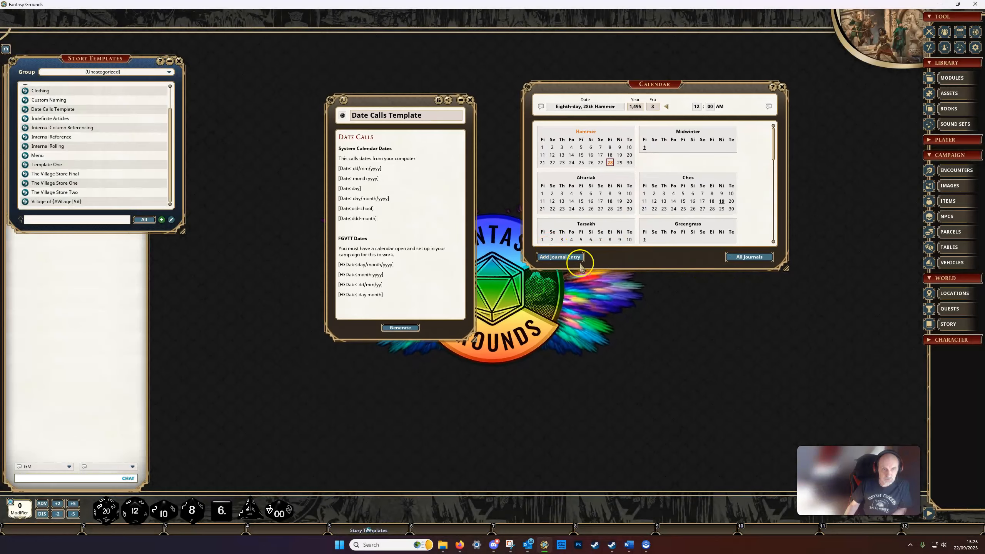
click(784, 87)
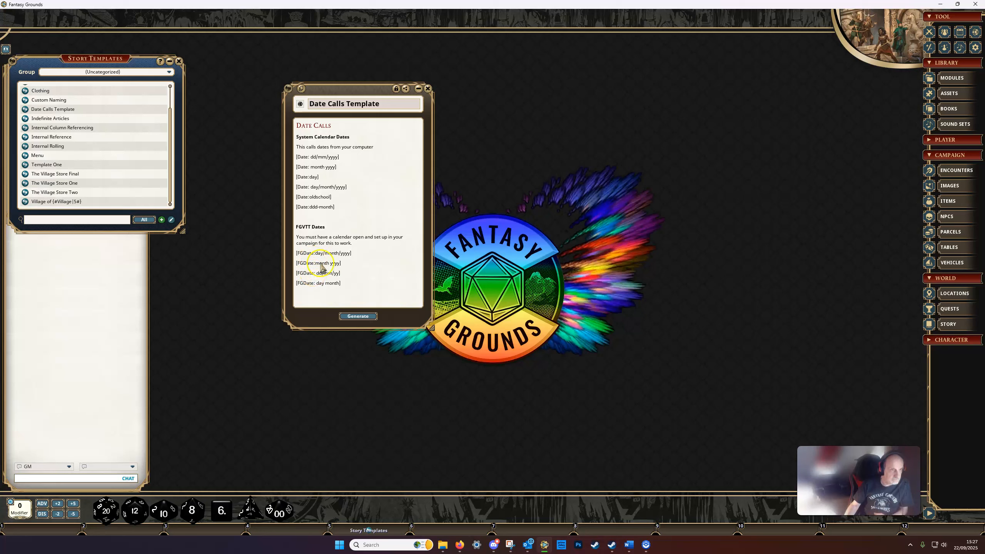
Generate a story from the Date Calls Template, compare it side by side with the template and close both
click(357, 316)
drag(485, 160, 511, 86)
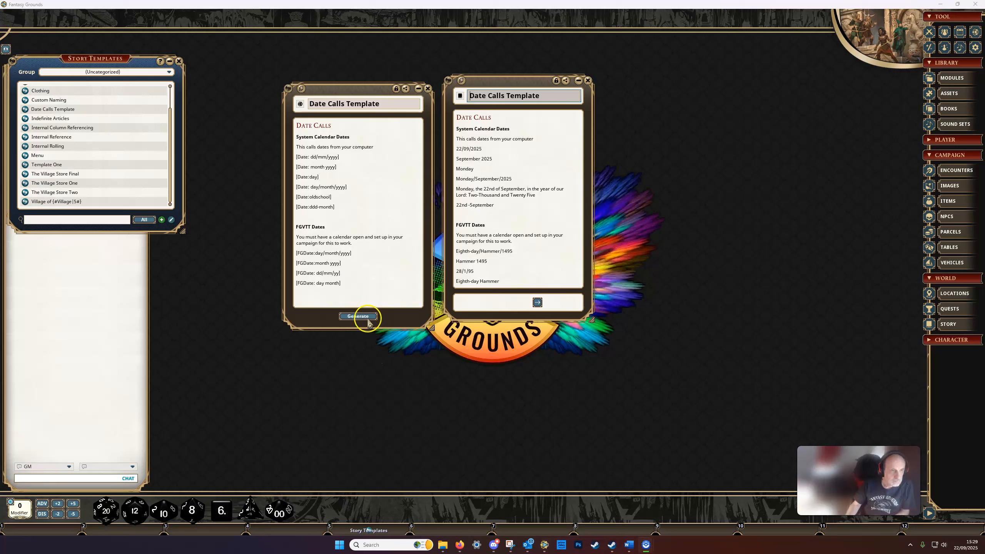
click(428, 89)
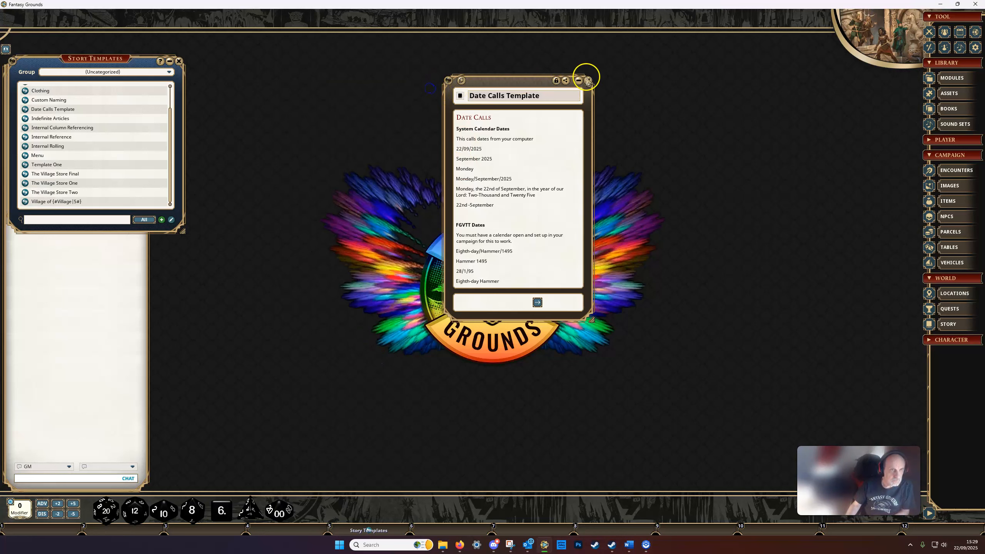
click(589, 80)
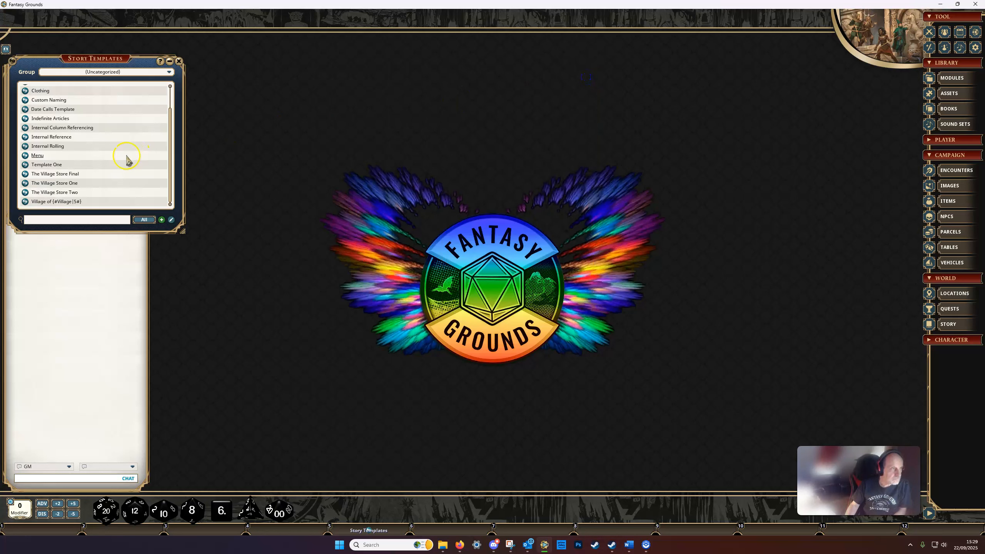
Open the Chained Tables story template and place its window beside the story templates list
scroll(71, 159, up, 2)
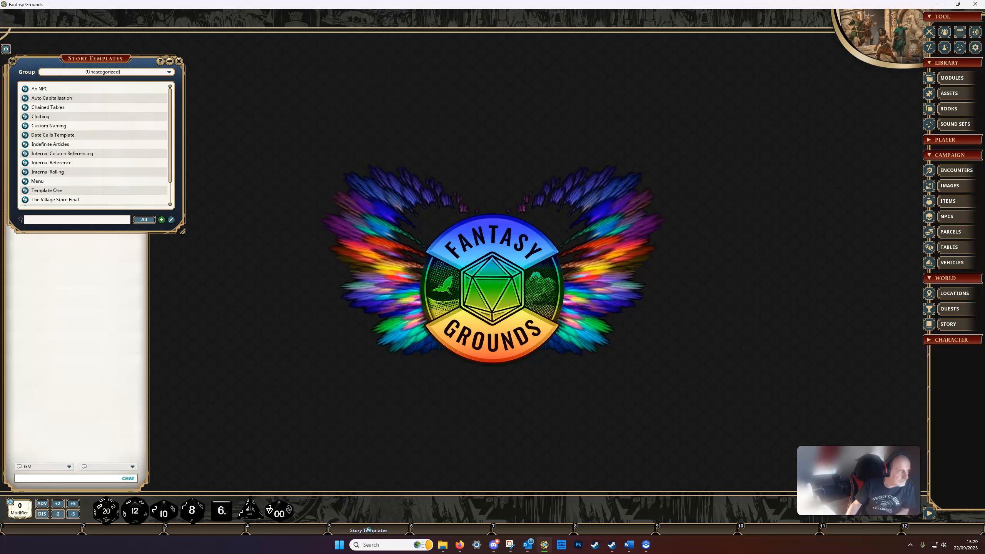
click(25, 108)
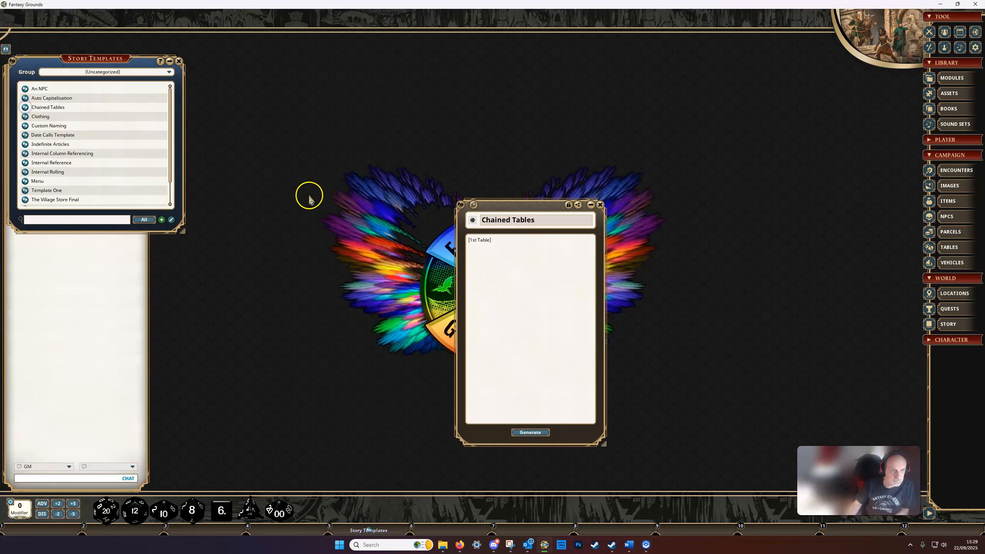
drag(514, 211, 346, 117)
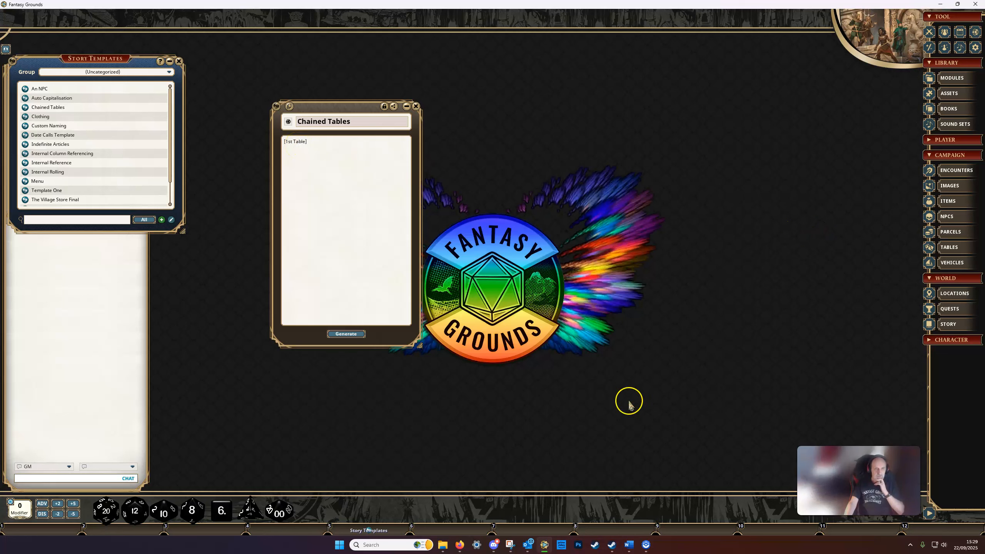
Open the 1st Table from the tables list and place it next to the Chained Tables template
click(953, 247)
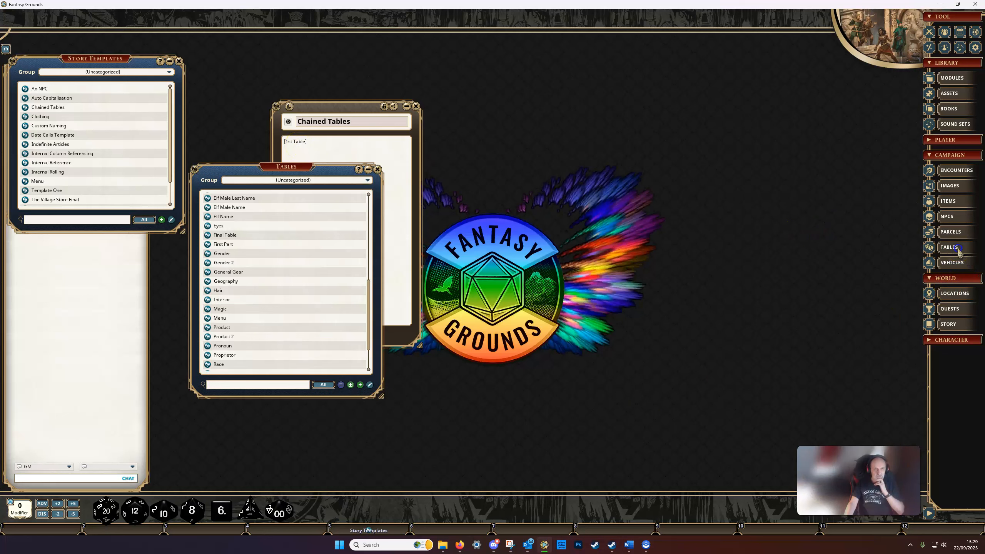
scroll(250, 279, up, 10)
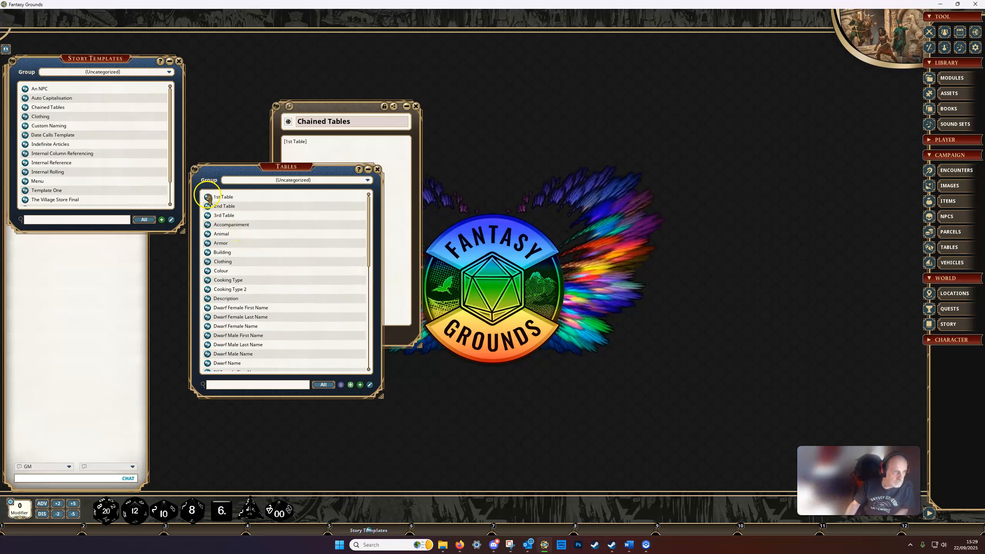
click(207, 197)
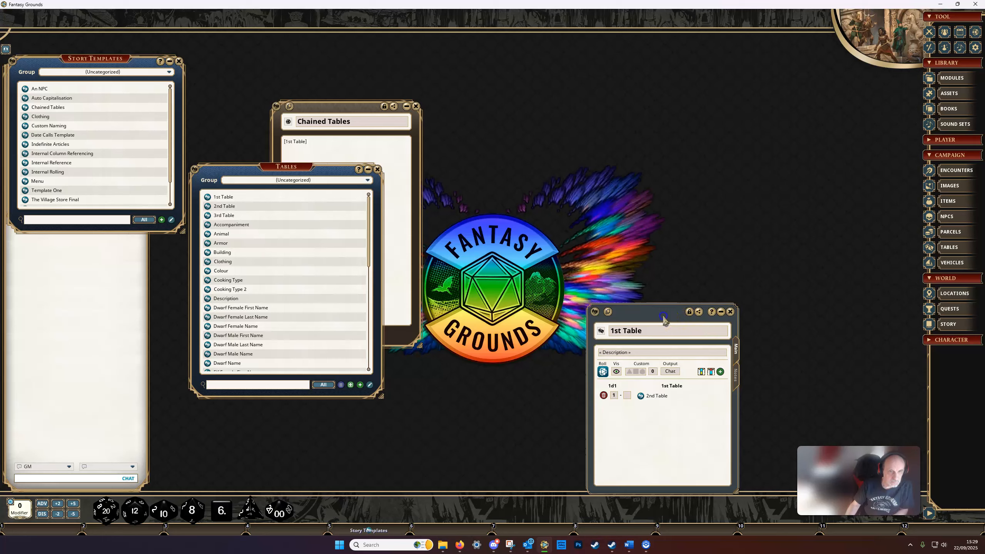
drag(663, 317, 532, 123)
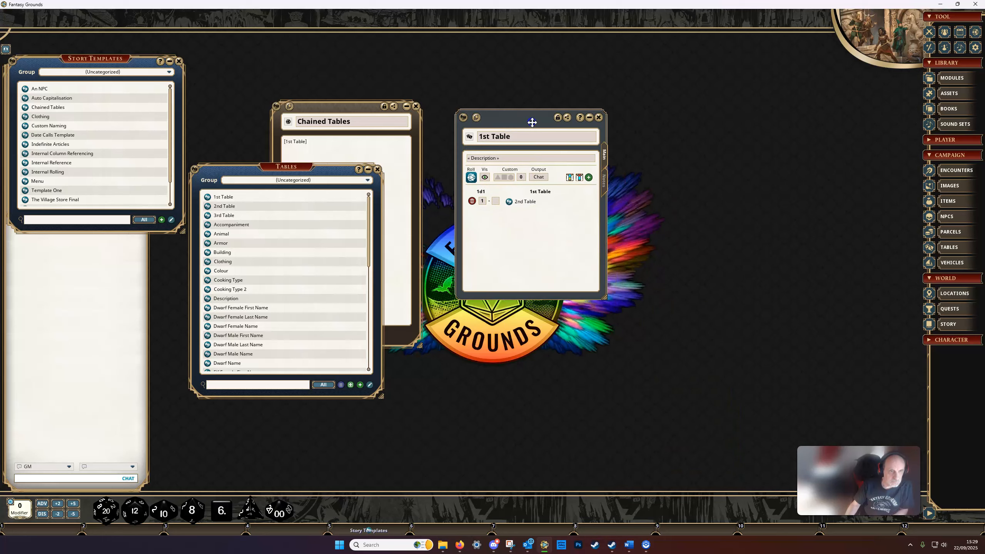
Open the 2nd Table and the 3rd Table and arrange them around the 1st Table
click(207, 206)
drag(485, 316, 510, 316)
click(213, 216)
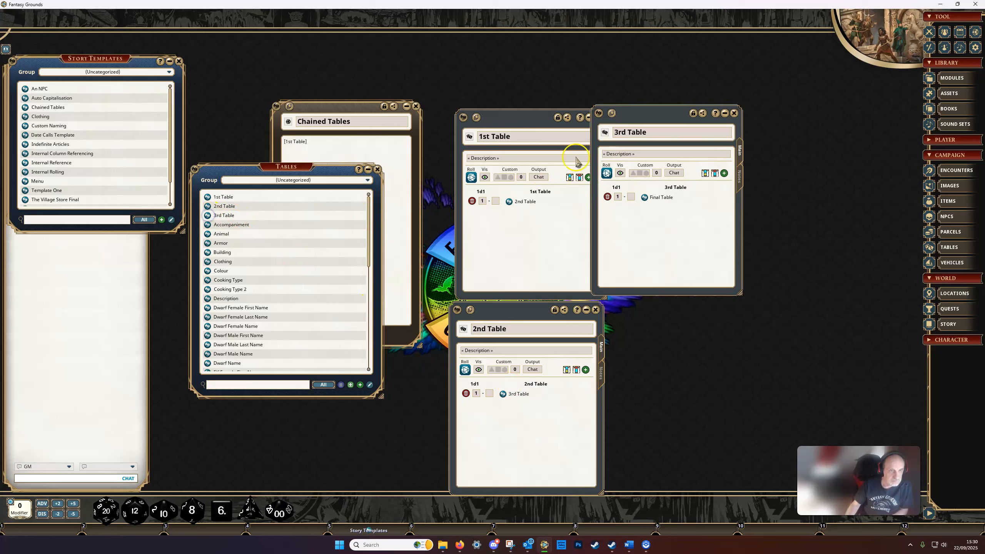
drag(669, 109, 701, 116)
click(481, 201)
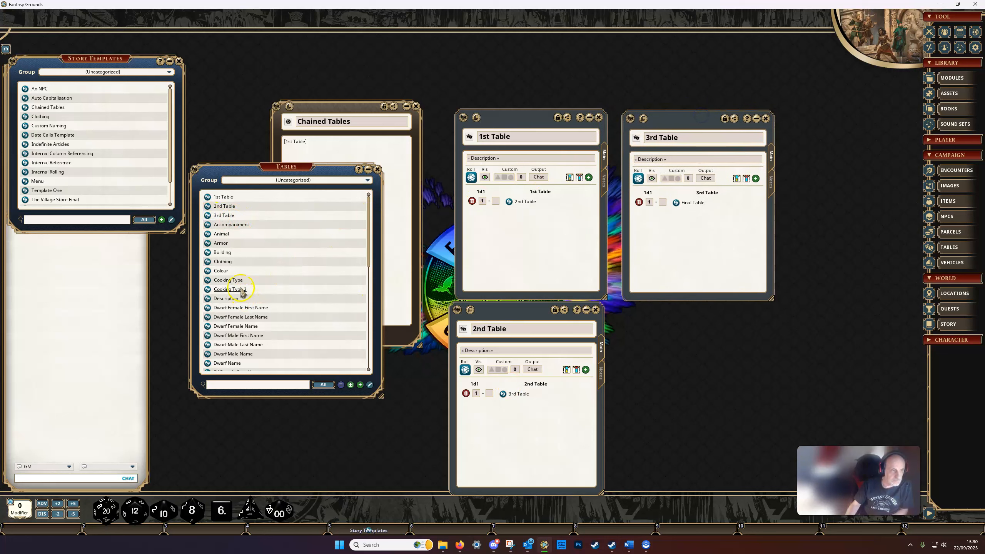
Open the Final Table, place its window below the 3rd Table and close the tables list
scroll(239, 281, down, 5)
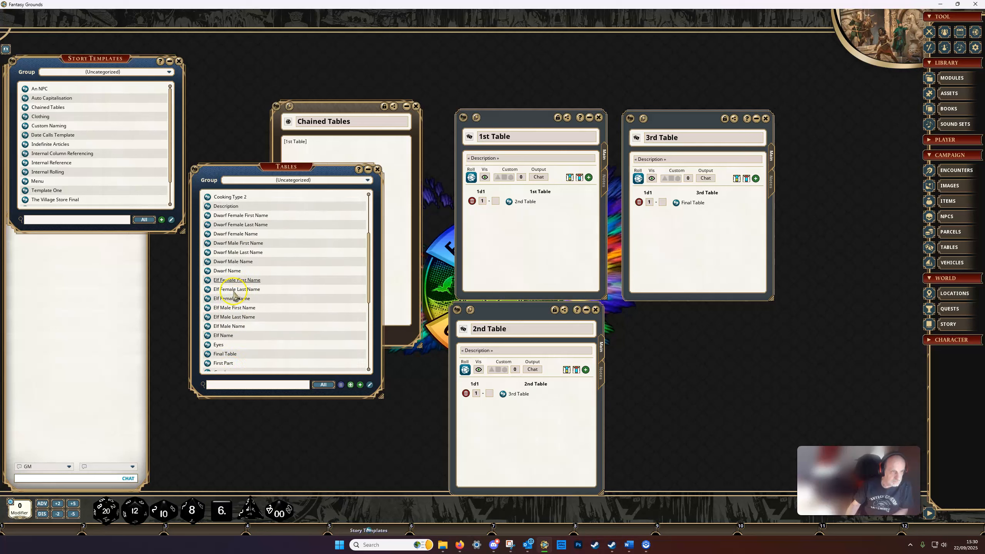
click(209, 331)
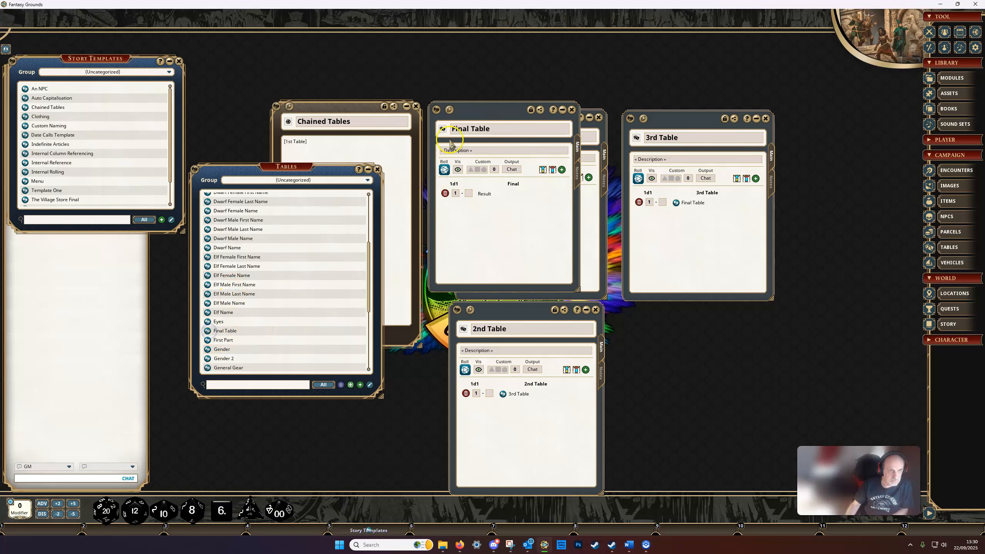
drag(480, 118, 678, 324)
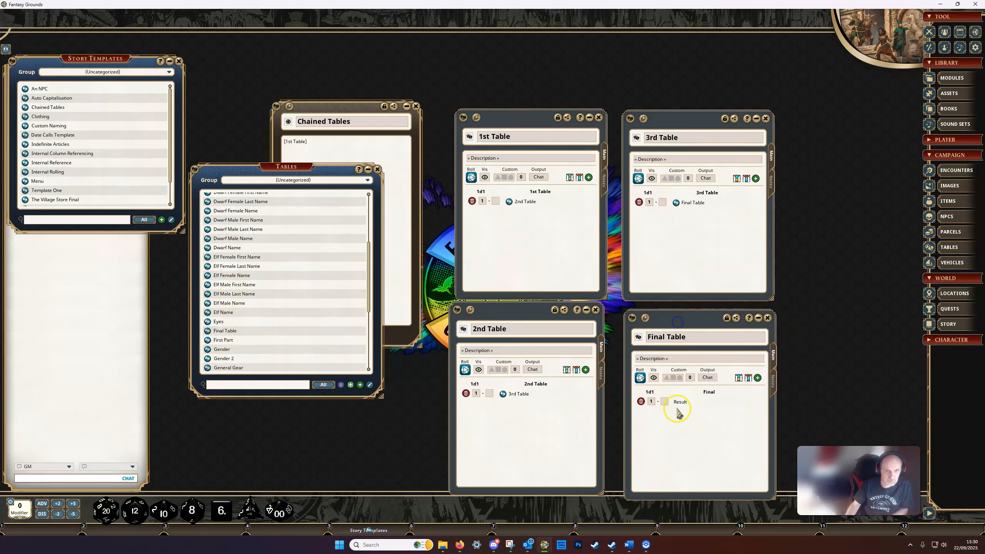
click(377, 171)
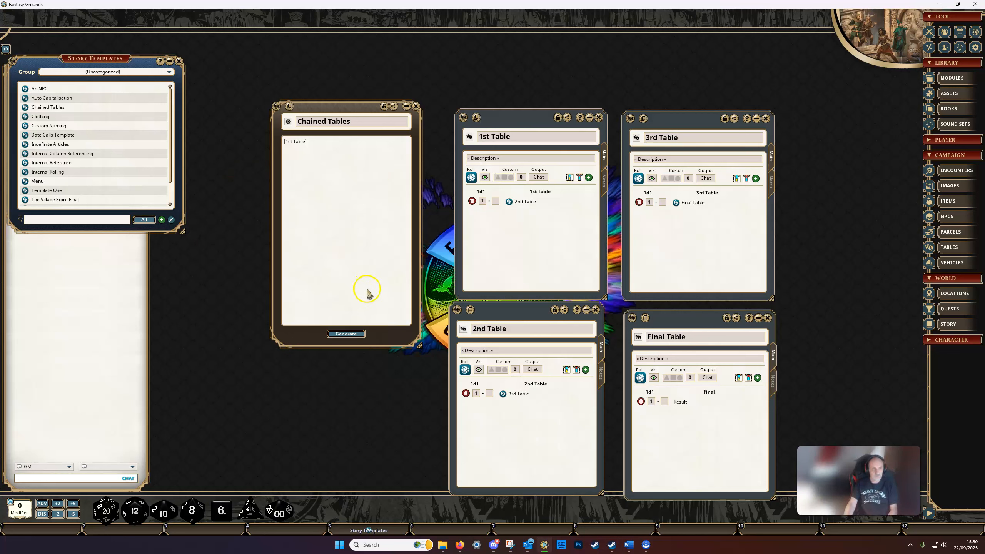
Generate a story from the Chained Tables template and place it beside the linked tables for comparison
click(346, 334)
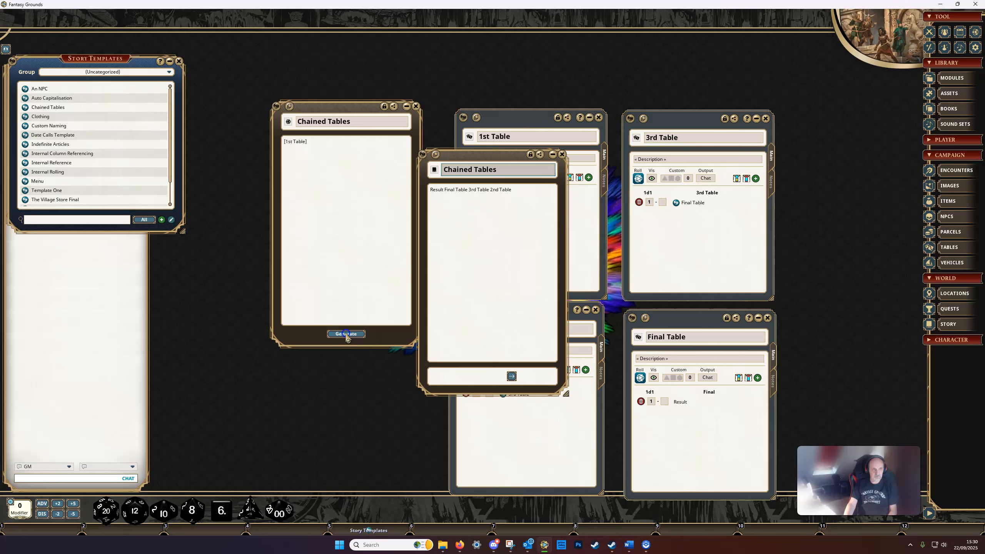
drag(504, 159, 391, 216)
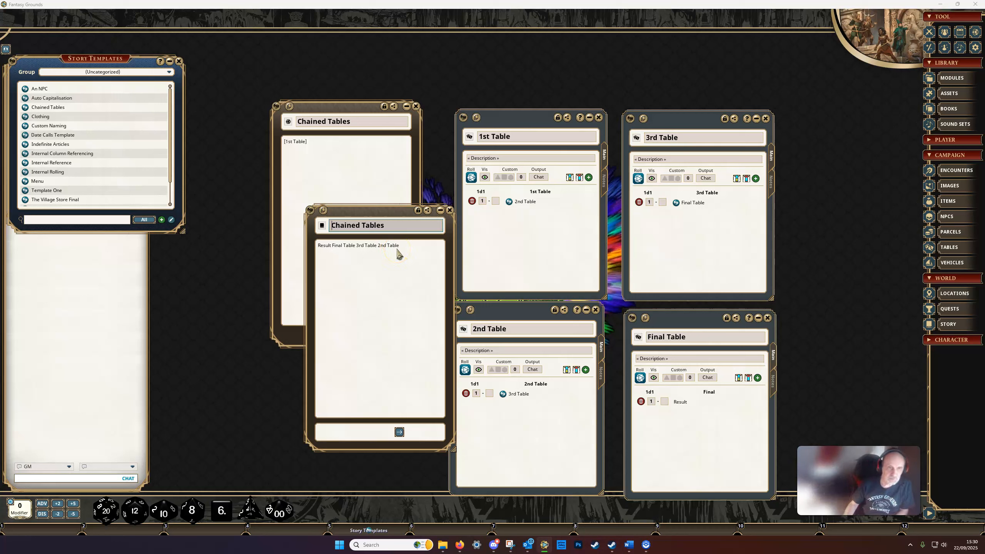
click(517, 202)
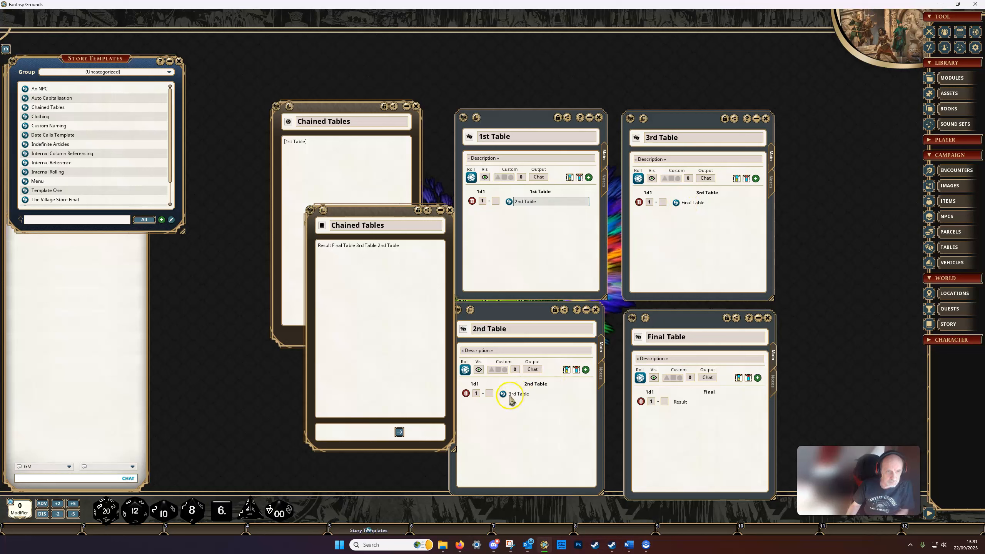
Prefix the 3rd Table entry in the 2nd Table with the Hide All tag
click(511, 395)
key(shift)
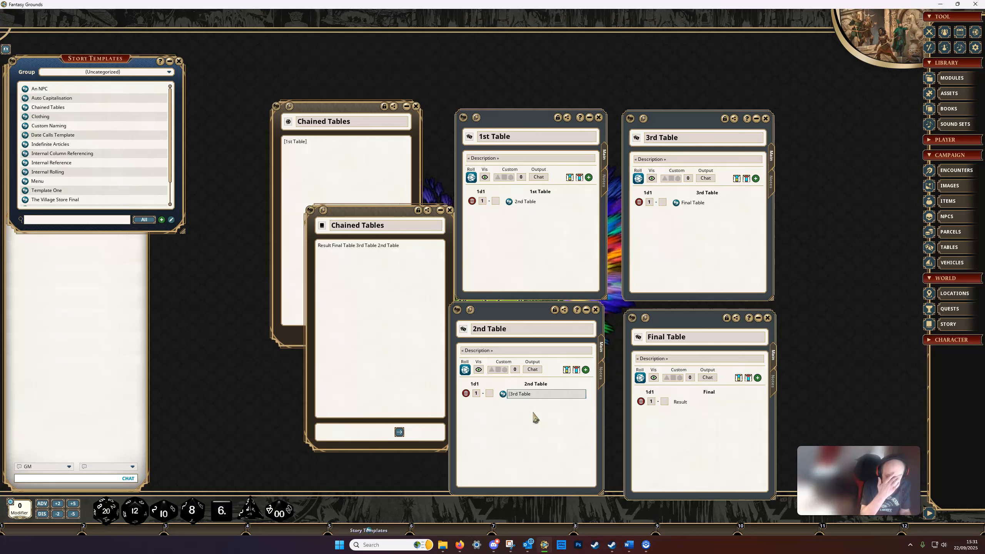
key(shift)
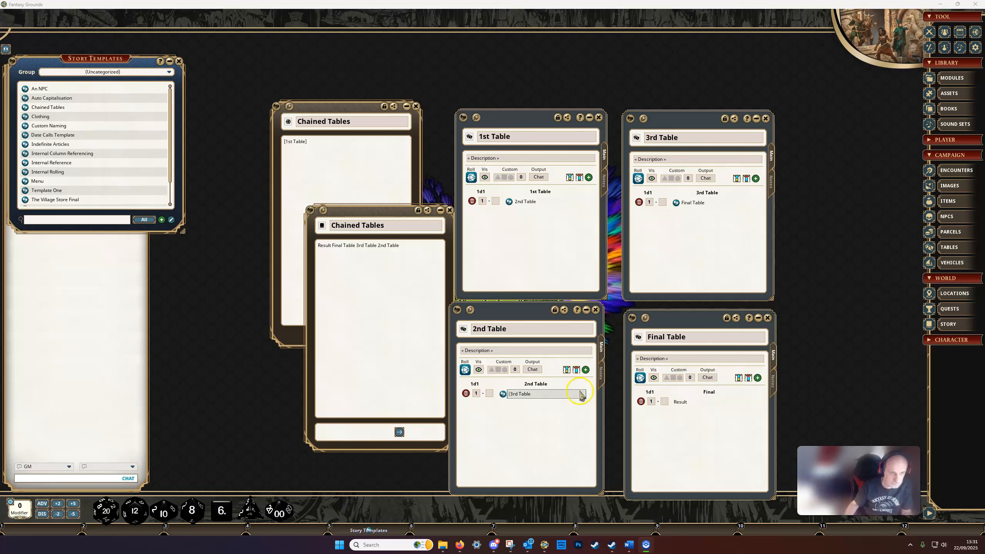
click(511, 395)
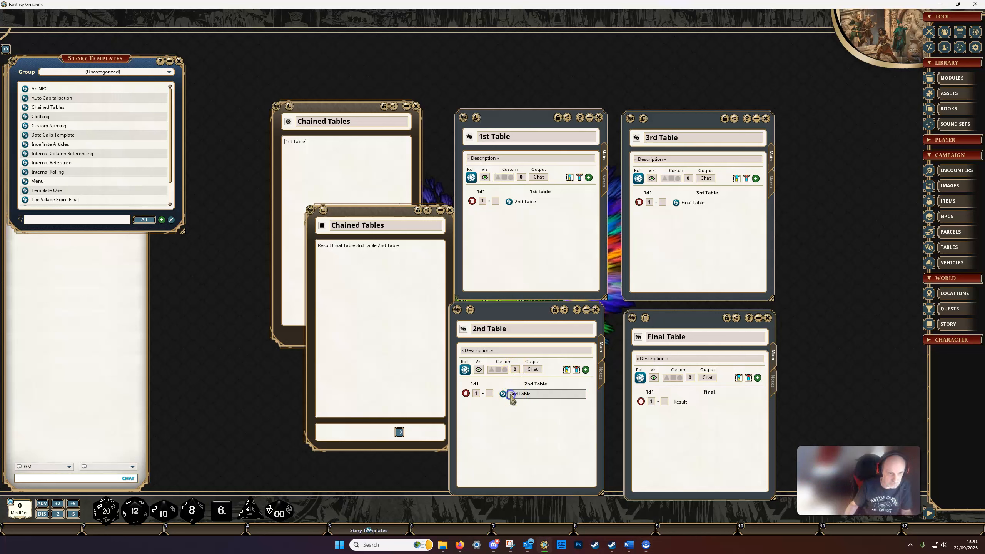
text([)
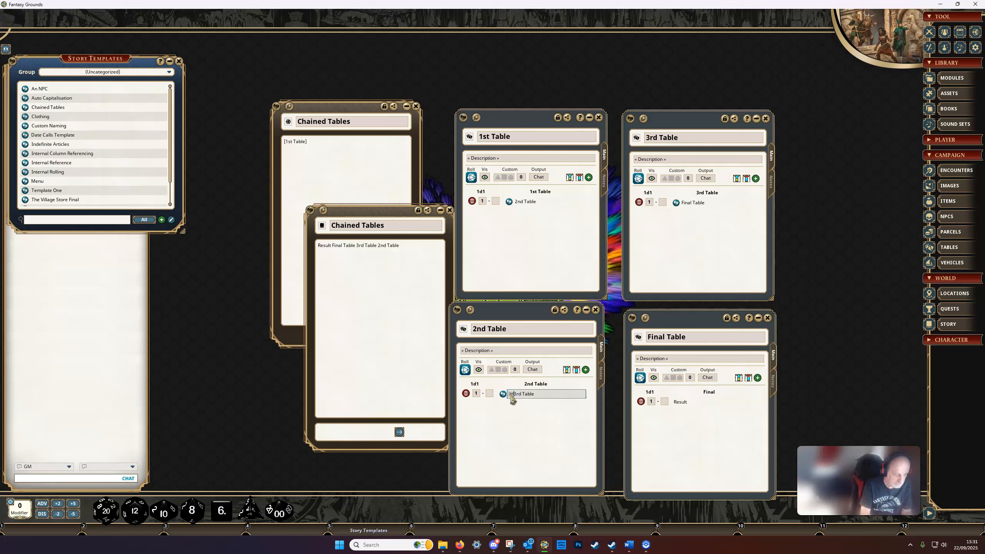
text(Hide All)
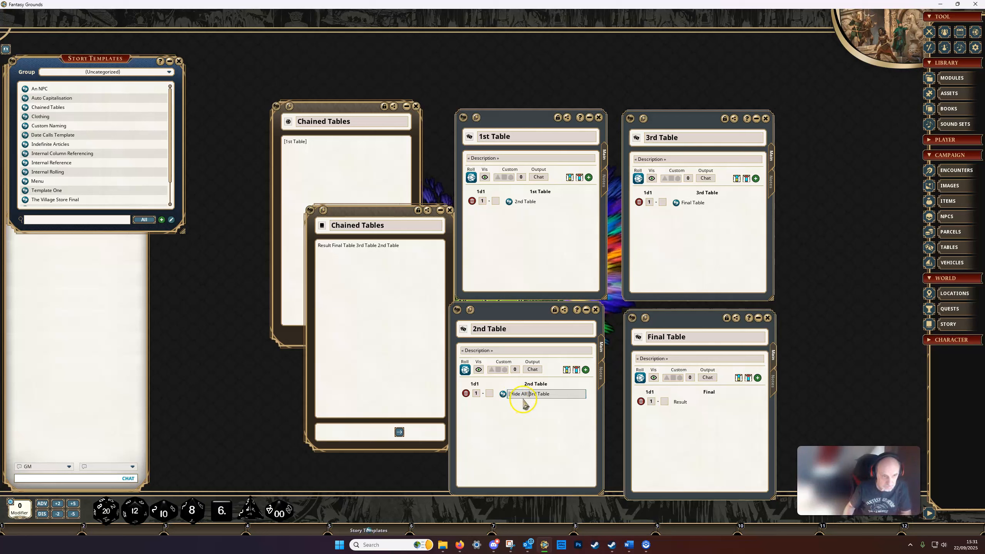
Set the first generated story aside, generate another Chained Tables story and place it over the lower part of the template
drag(393, 214, 192, 115)
click(349, 333)
click(475, 157)
drag(476, 157, 331, 213)
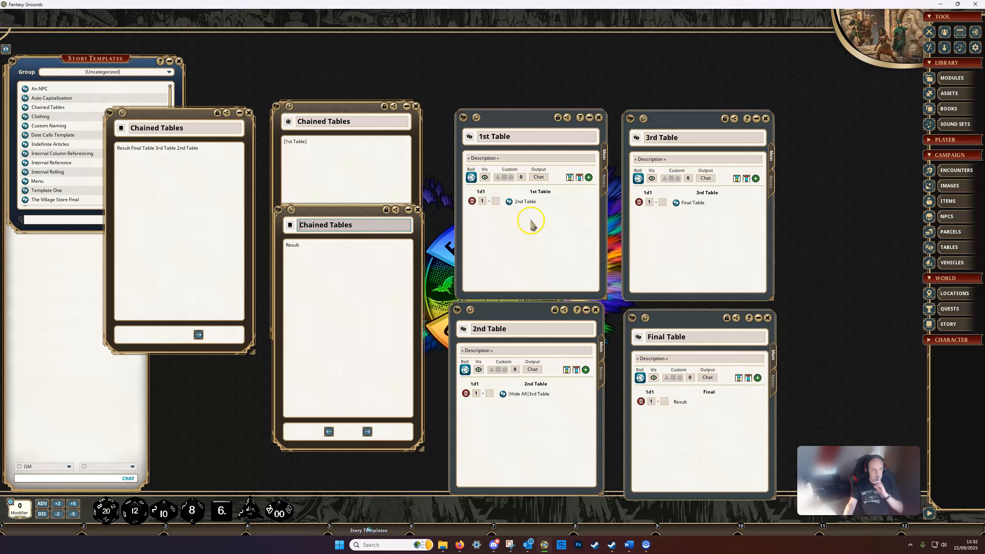
Change the tag in the 2nd Table's entry to Hide Before
click(524, 395)
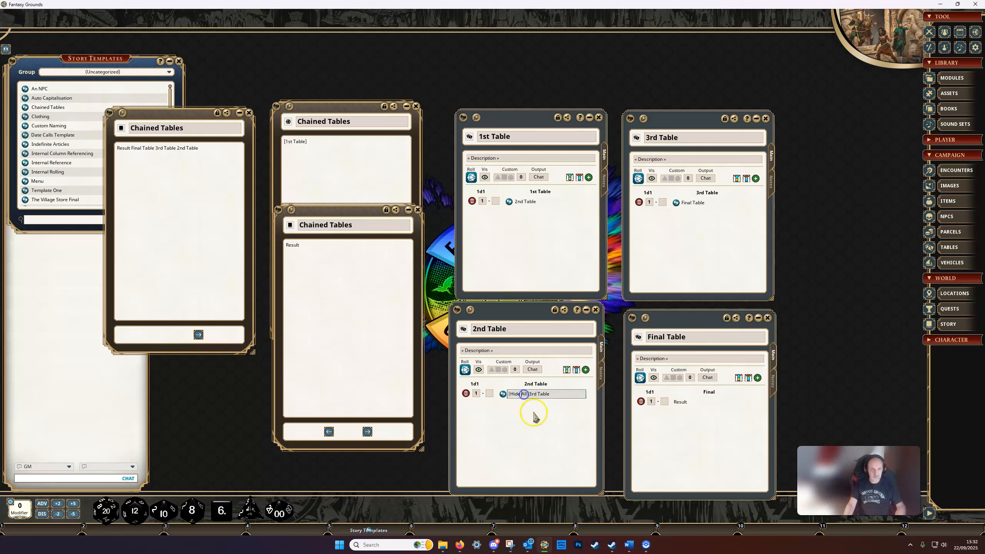
key(BackSpace)
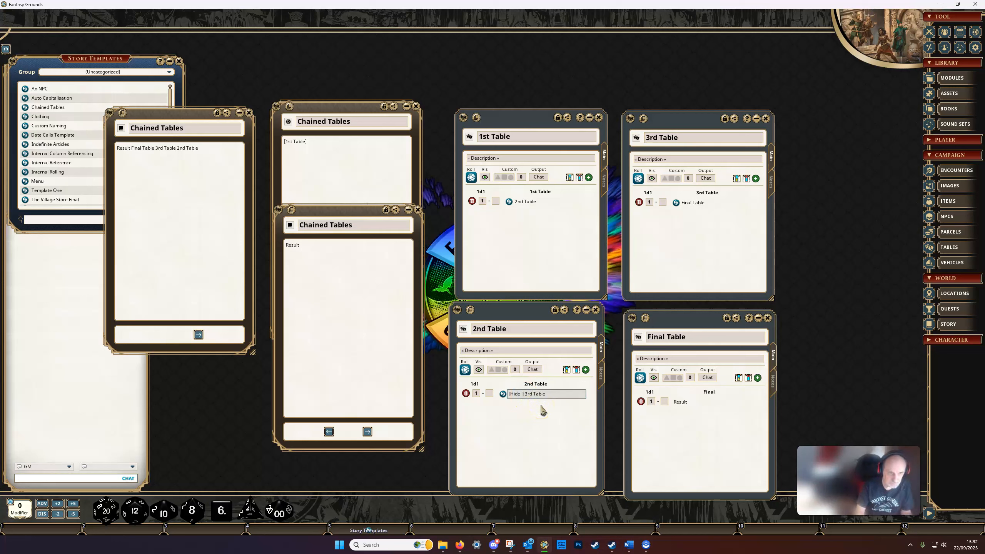
text(Befor)
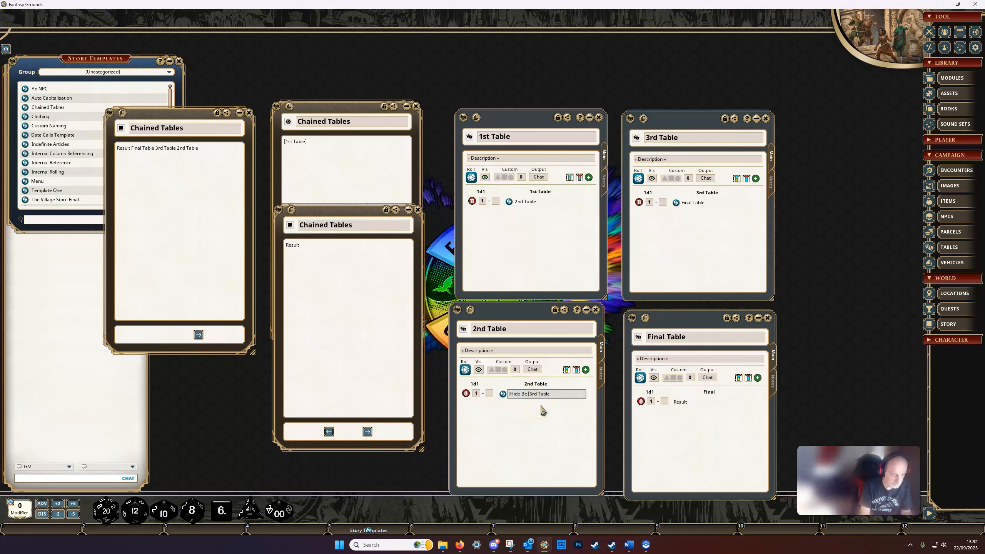
text(e)
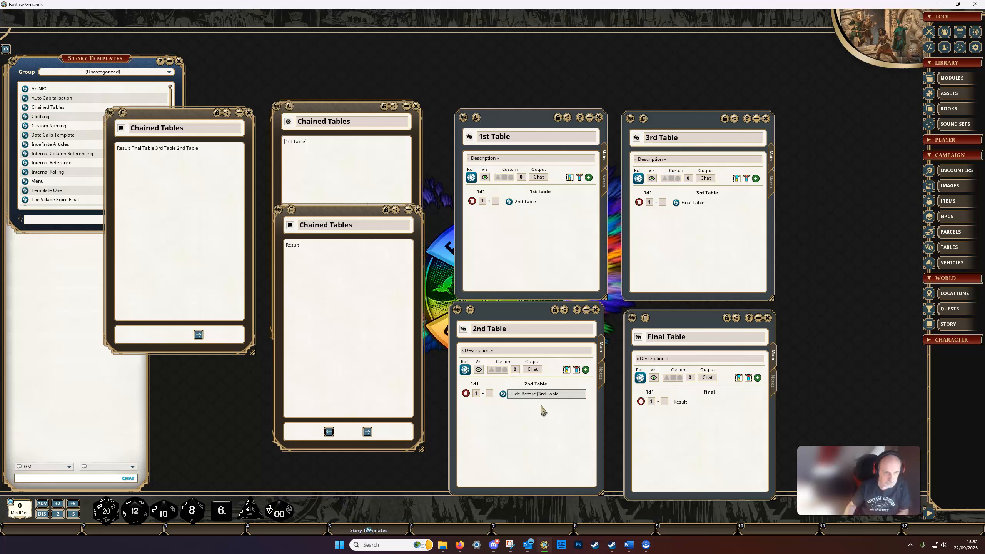
Close the Hide All story, generate a new Chained Tables story and move it clear of the tables
click(371, 230)
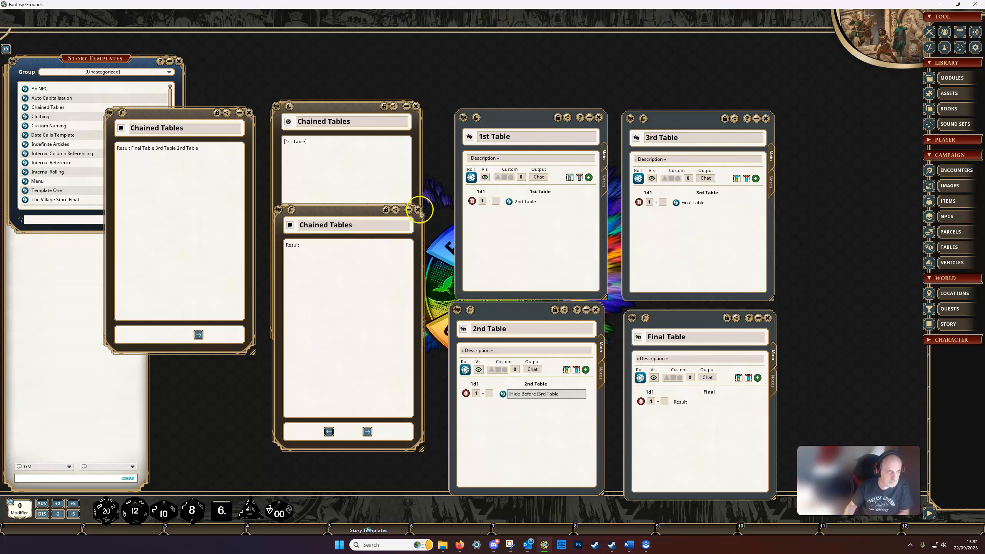
click(418, 209)
click(346, 334)
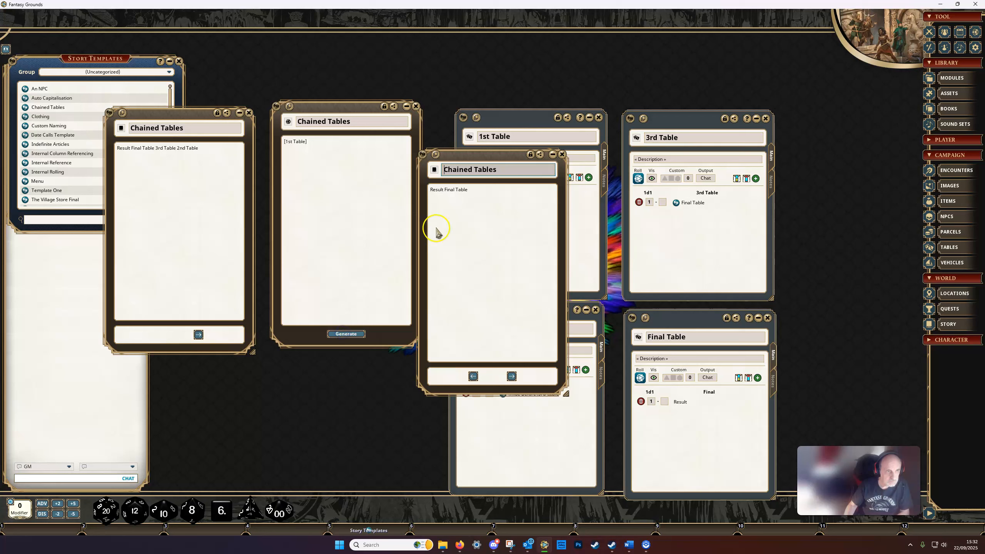
drag(481, 160, 348, 243)
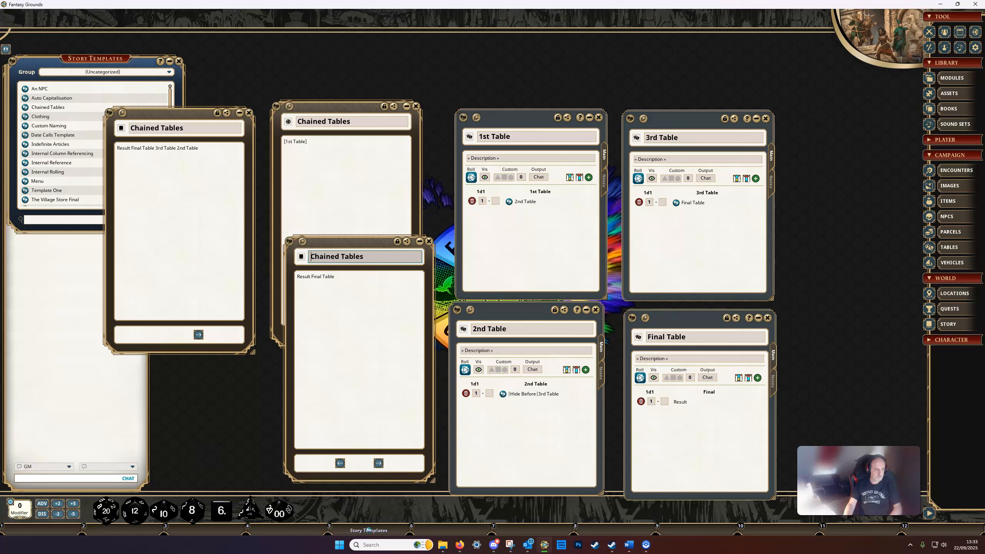
Close the four linked tables, both generated stories and the Chained Tables template
click(768, 317)
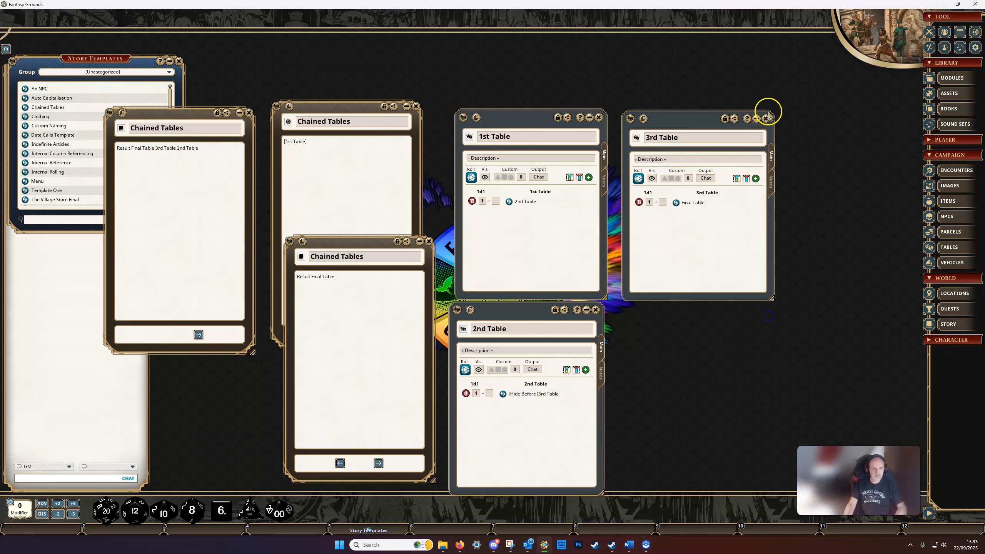
click(599, 117)
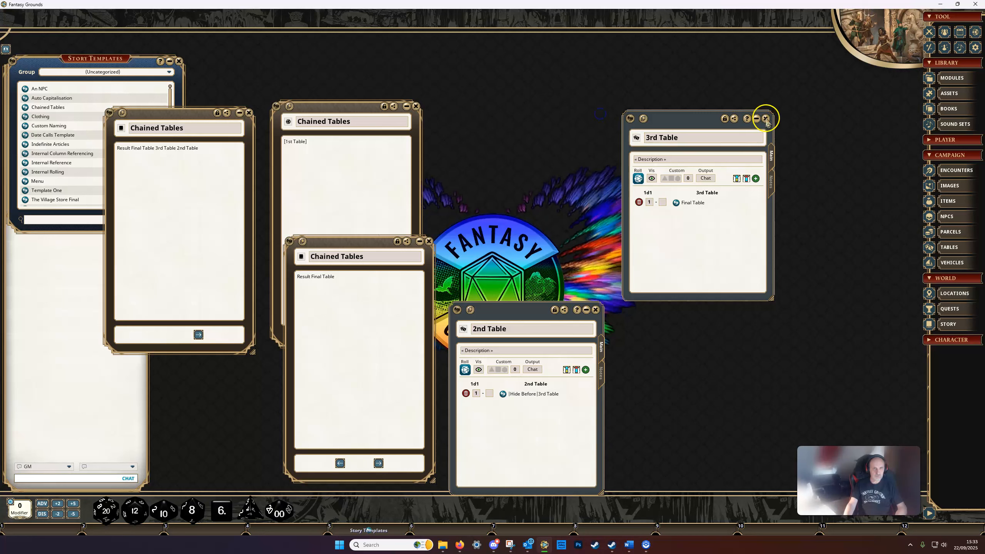
click(766, 119)
click(596, 310)
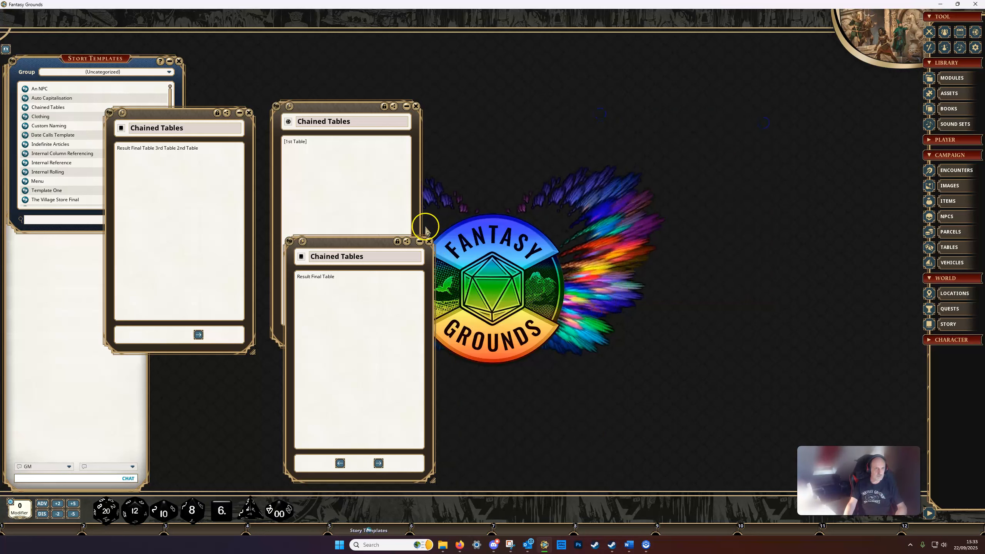
click(429, 241)
click(416, 106)
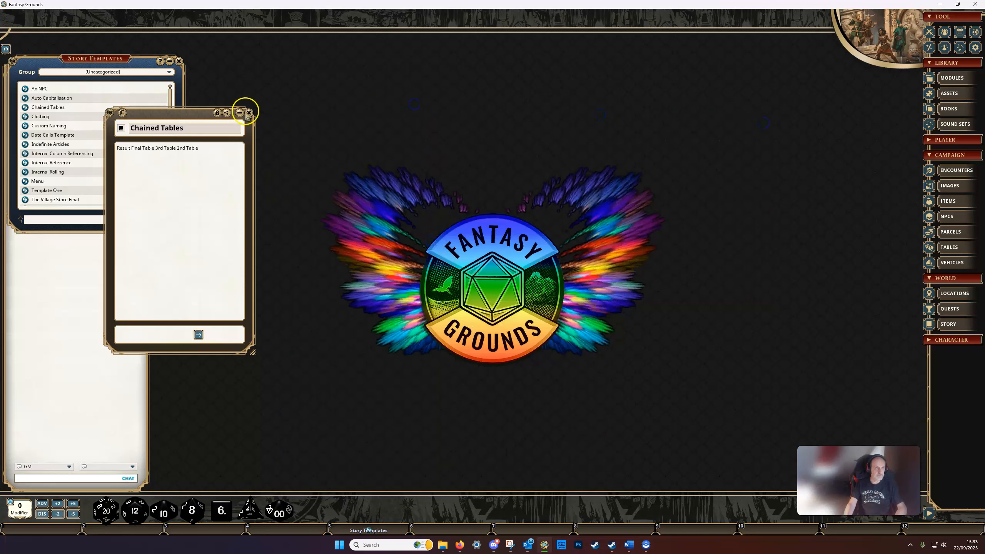
click(249, 113)
Open the Indefinite Articles story template and arrange it side by side with the Animal table, closing the tables list
click(33, 145)
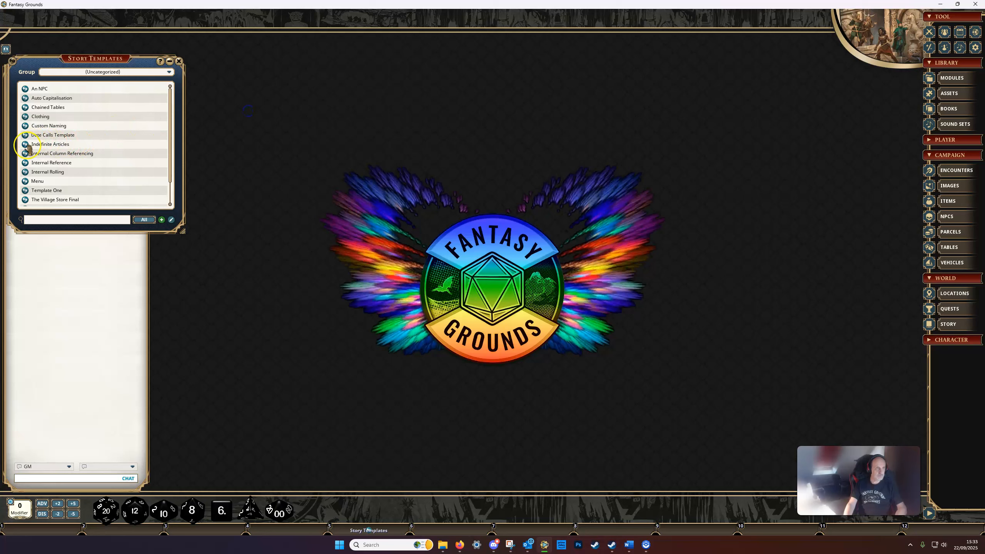
drag(546, 194, 352, 120)
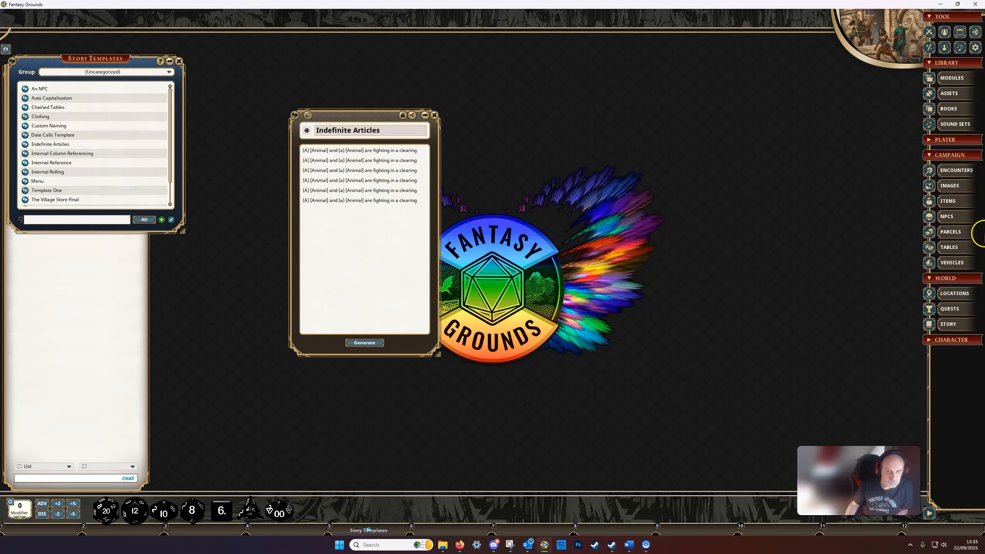
click(953, 246)
scroll(249, 238, up, 5)
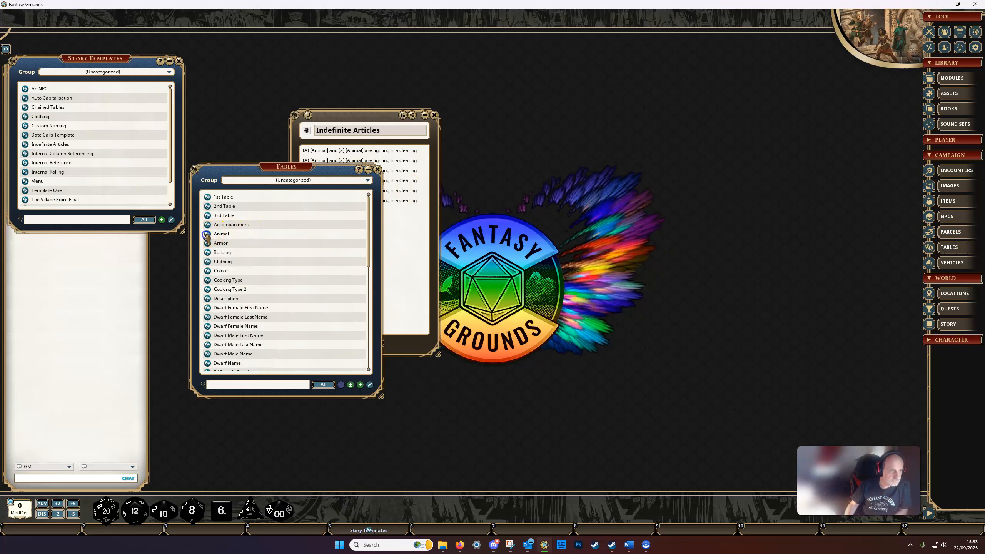
click(206, 235)
drag(734, 253, 564, 121)
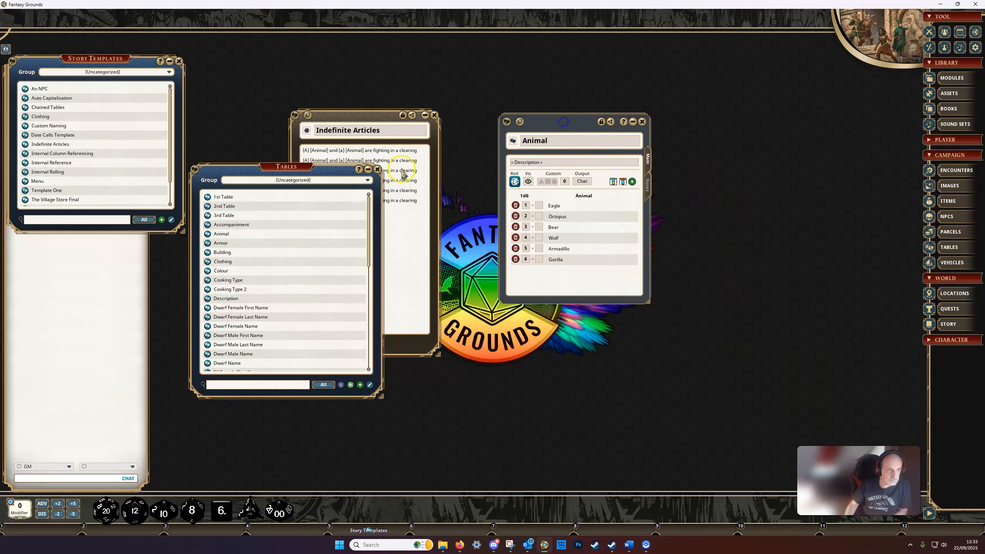
click(378, 169)
drag(367, 110, 403, 116)
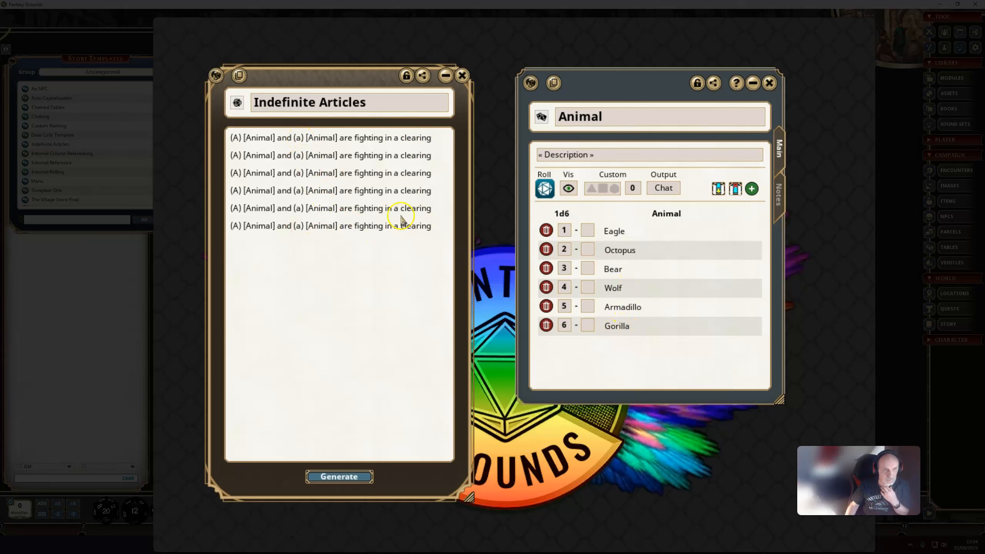
Generate a story from the Indefinite Articles template, compare it with the Animal table and close all three windows
click(341, 476)
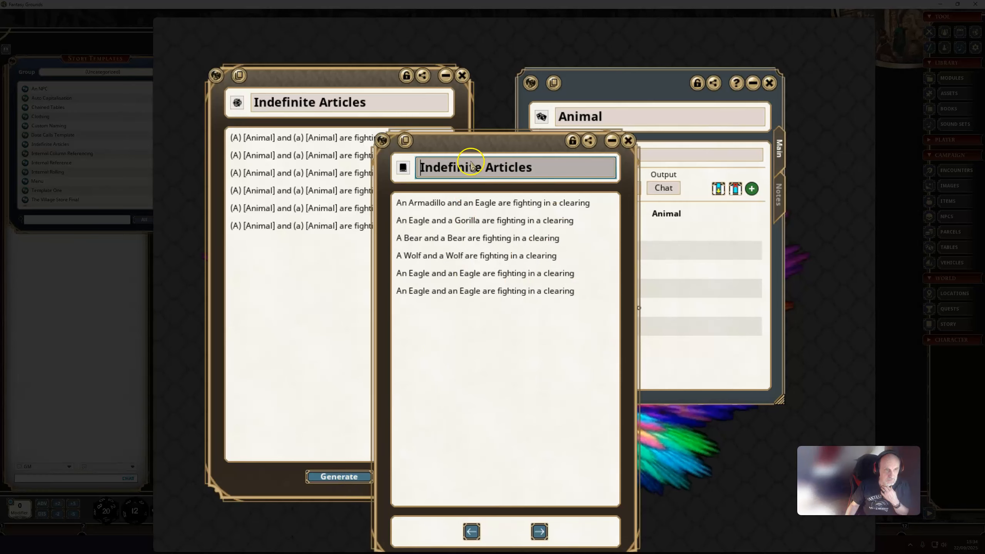
drag(493, 146, 376, 158)
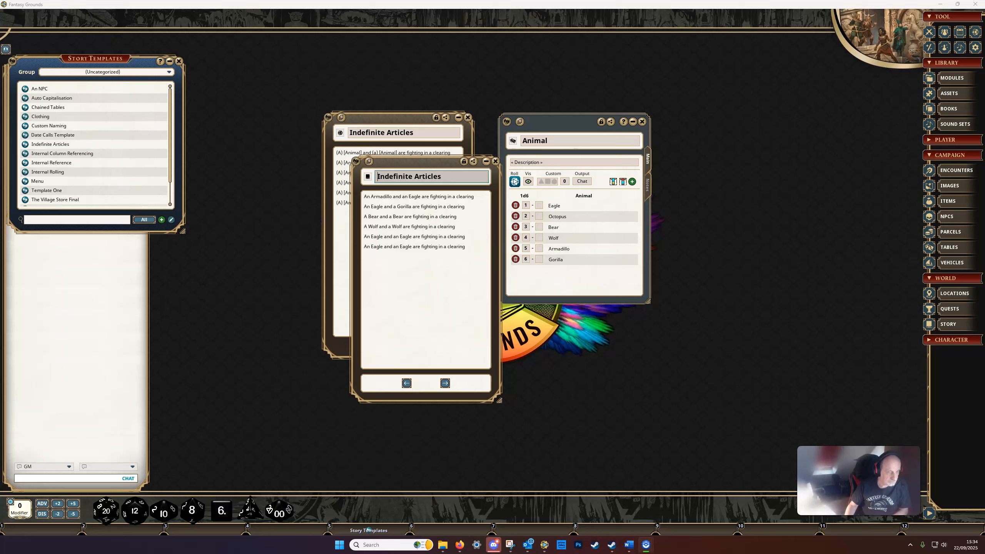
click(495, 160)
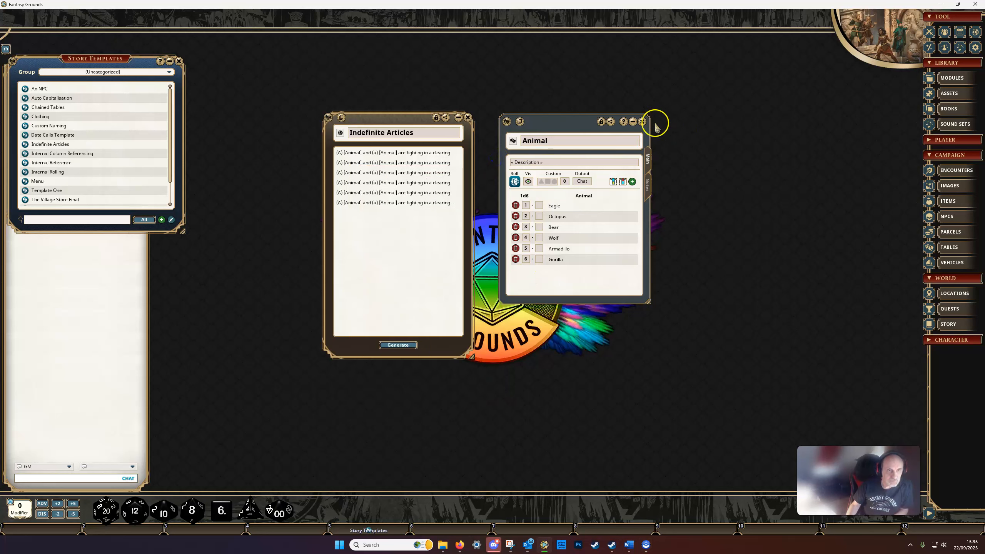
click(642, 122)
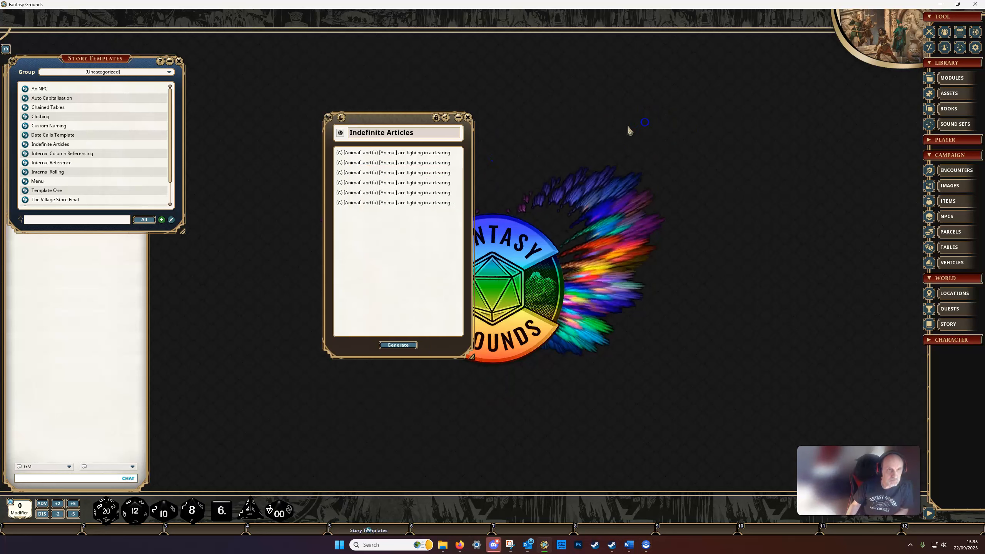
click(470, 119)
Open the Auto Capitalisation story template and place its window beside the story templates list
click(51, 99)
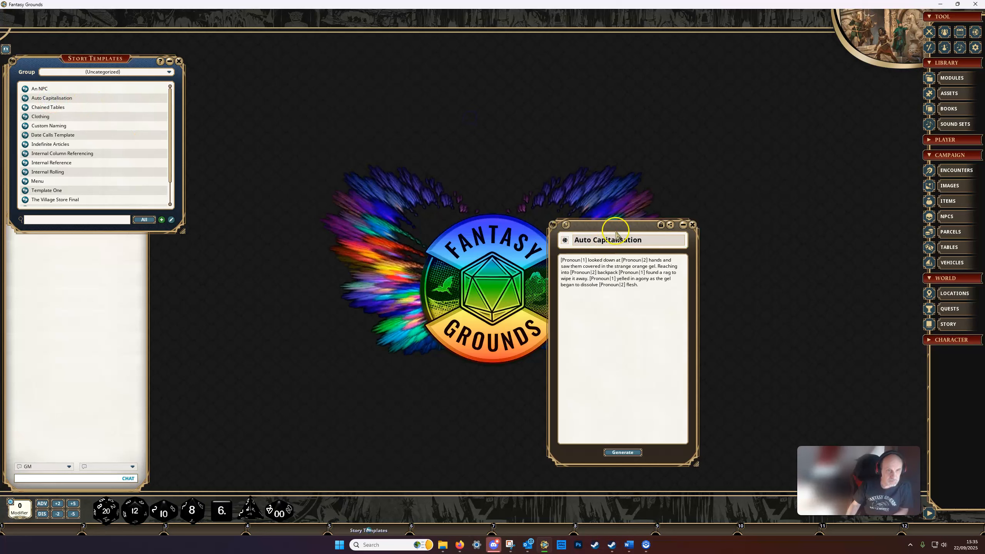
drag(610, 229, 339, 157)
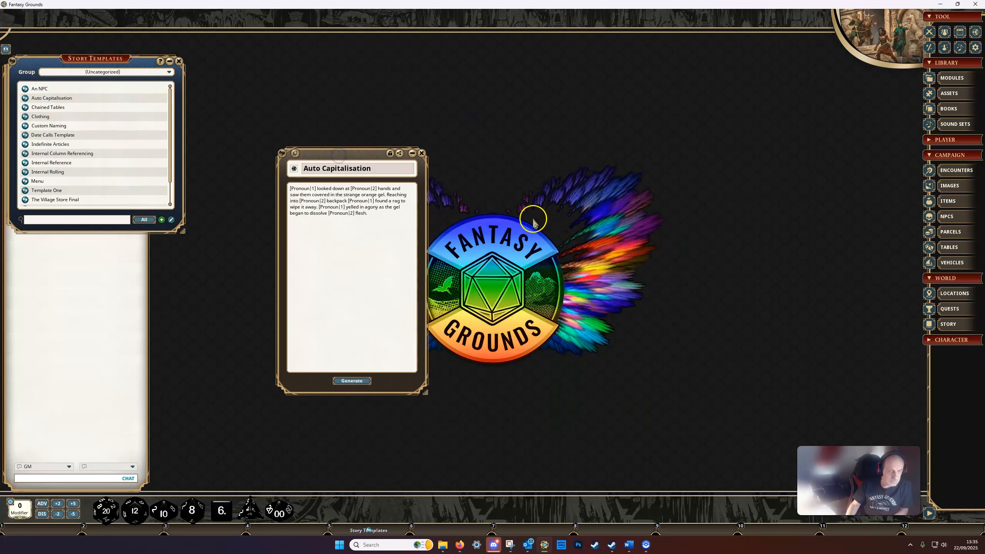
Open the Pronoun table, close the tables list and place the table beside the Auto Capitalisation template
scroll(260, 330, down, 8)
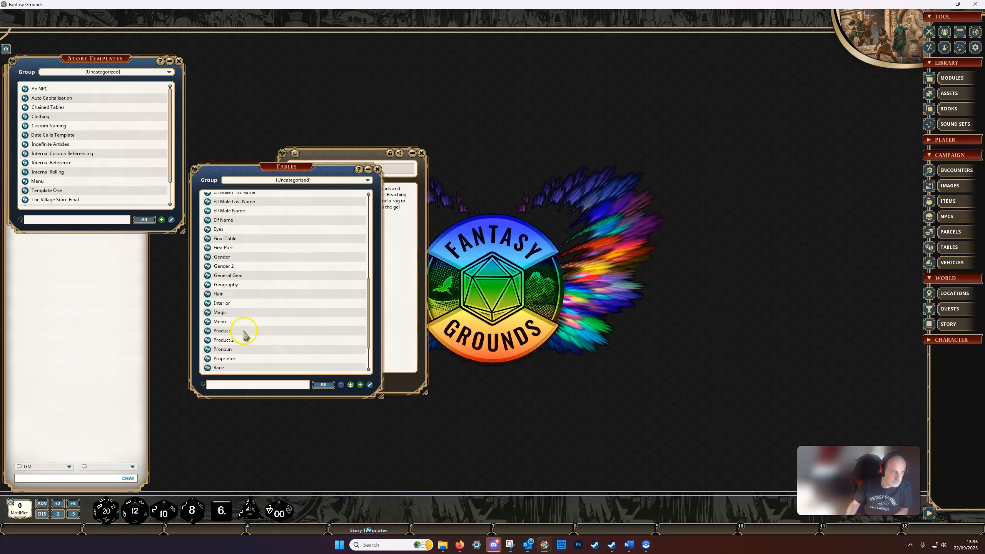
click(227, 351)
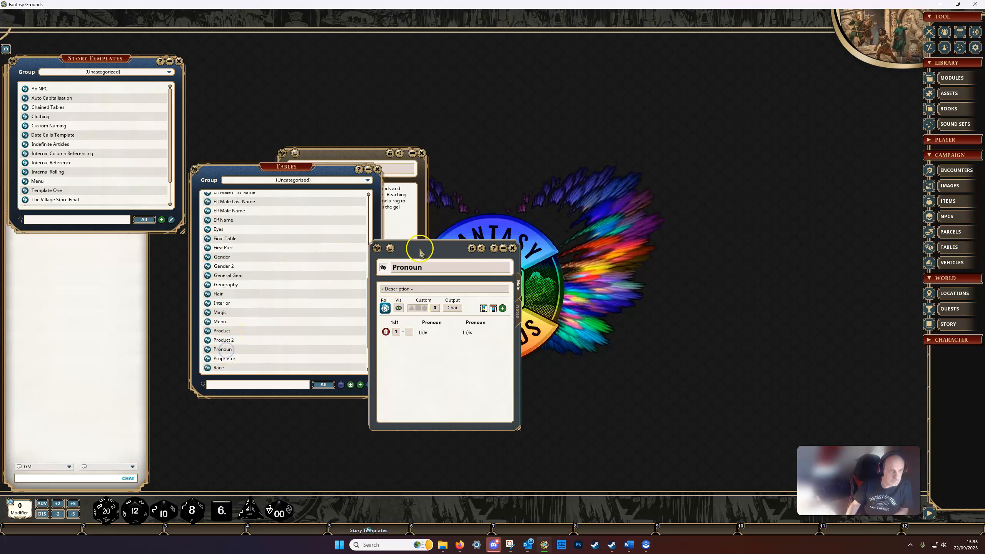
click(377, 169)
drag(498, 164, 483, 154)
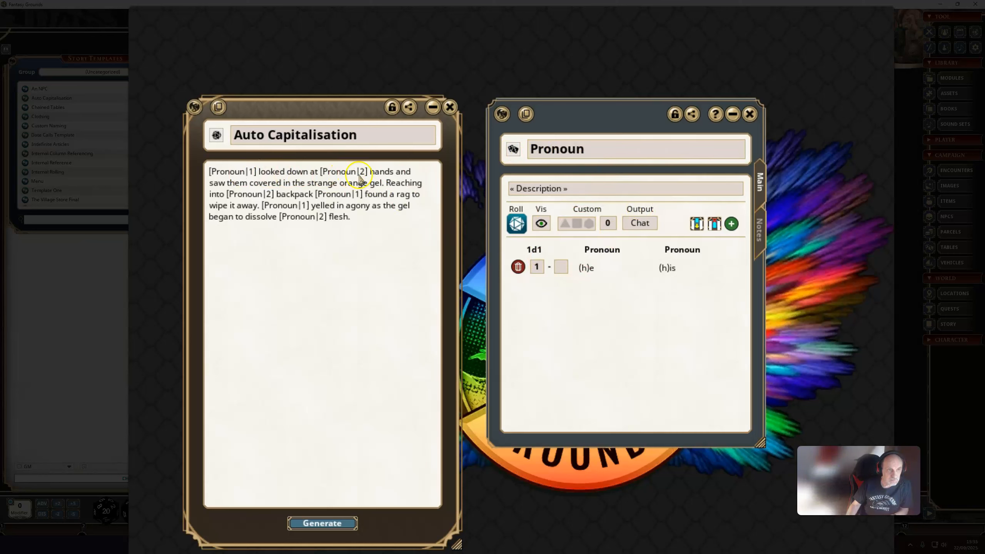
Generate a story from the Auto Capitalisation template, position it over the template's lower part and compare it with the Pronoun table's entries
click(322, 523)
click(568, 113)
drag(568, 113, 321, 244)
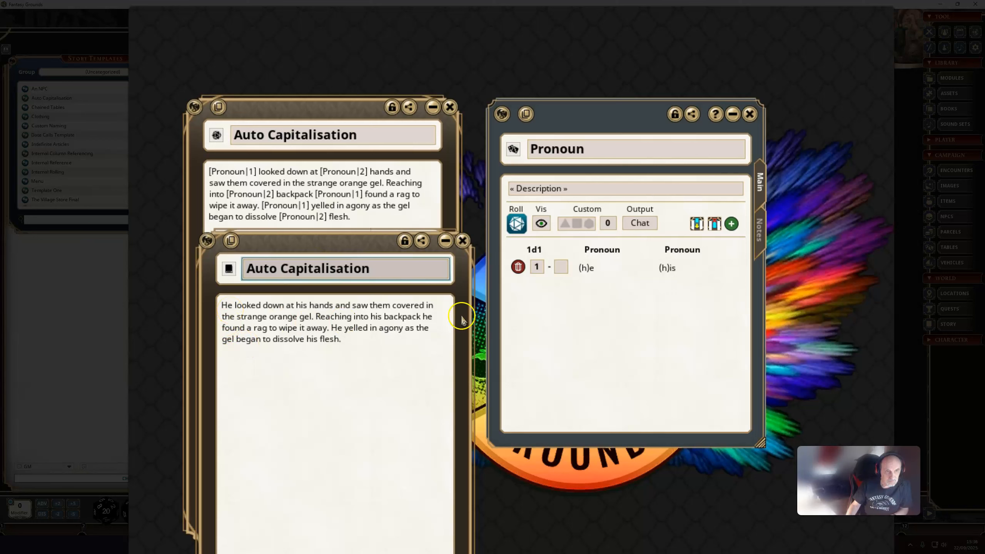
click(577, 273)
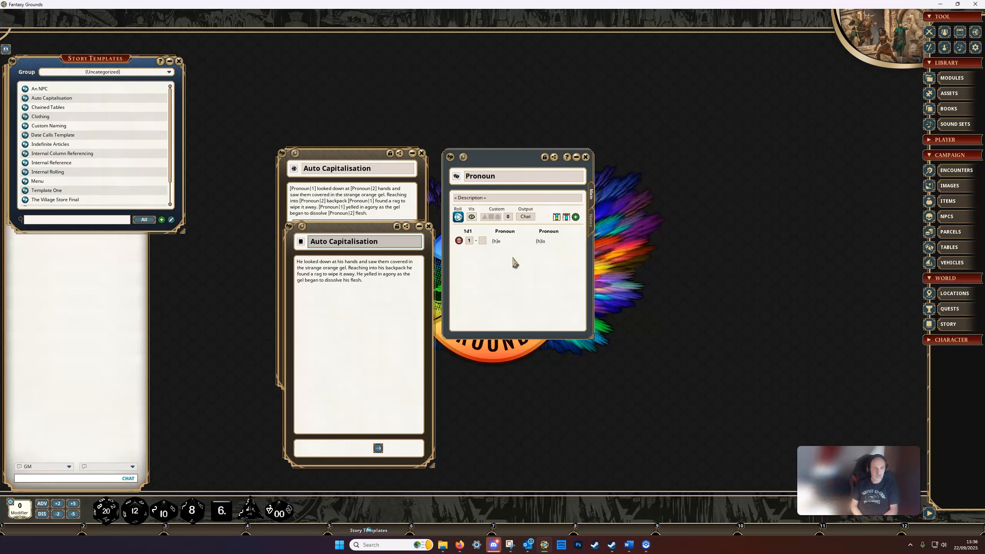
click(499, 241)
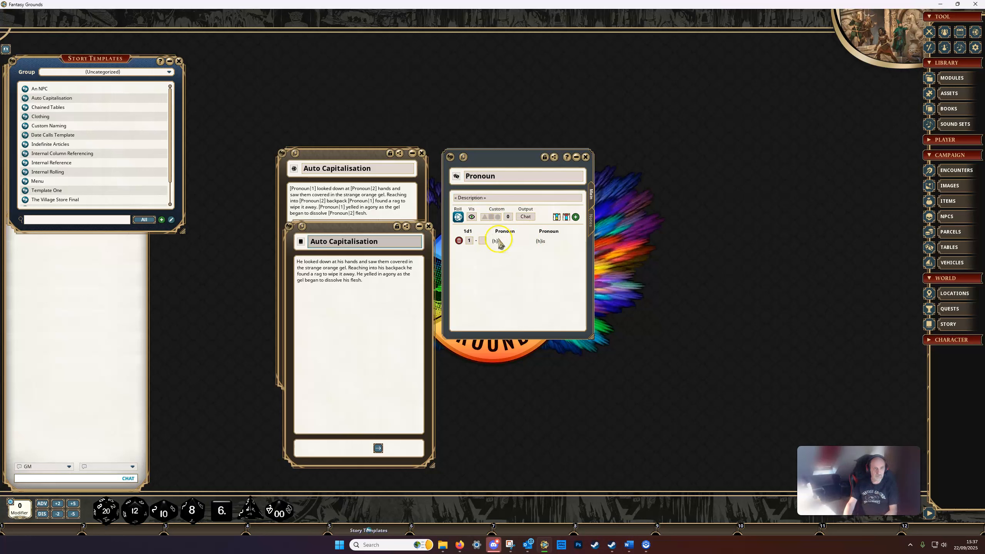